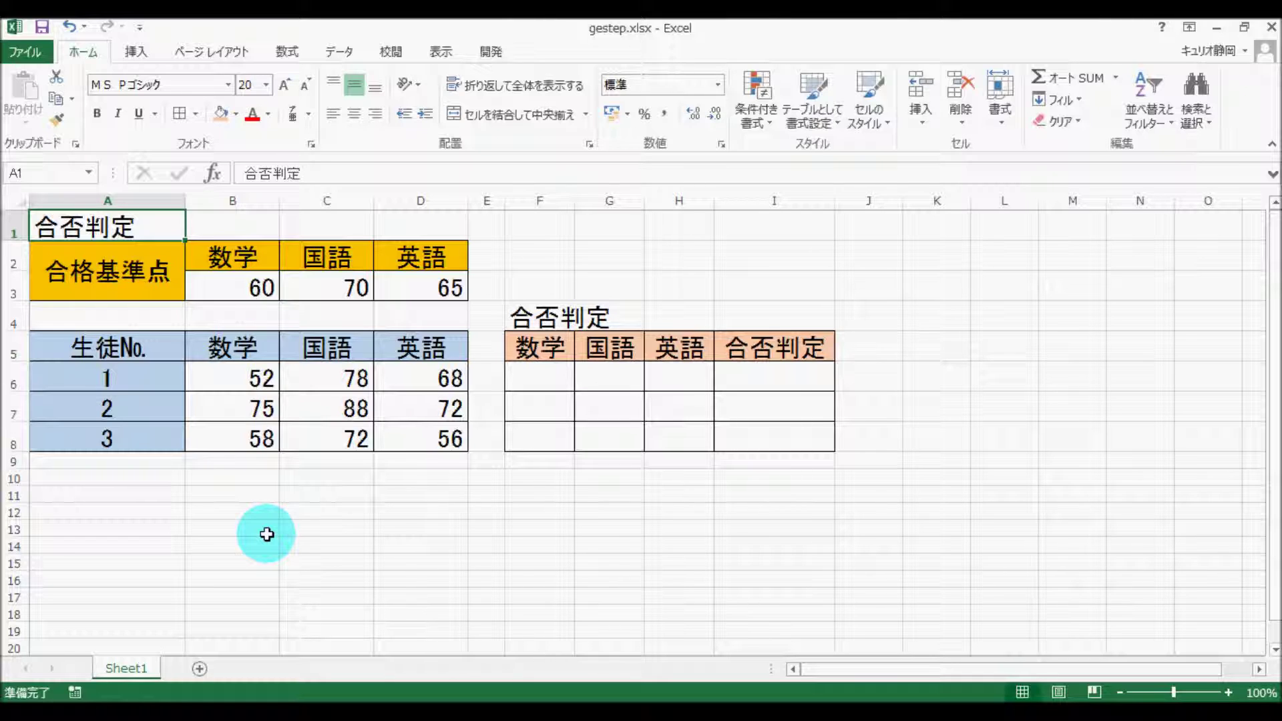
Highlight the pass marks B3:D3, the scores B6:D8 and the empty flag area F6:H8
drag(246, 282, 434, 287)
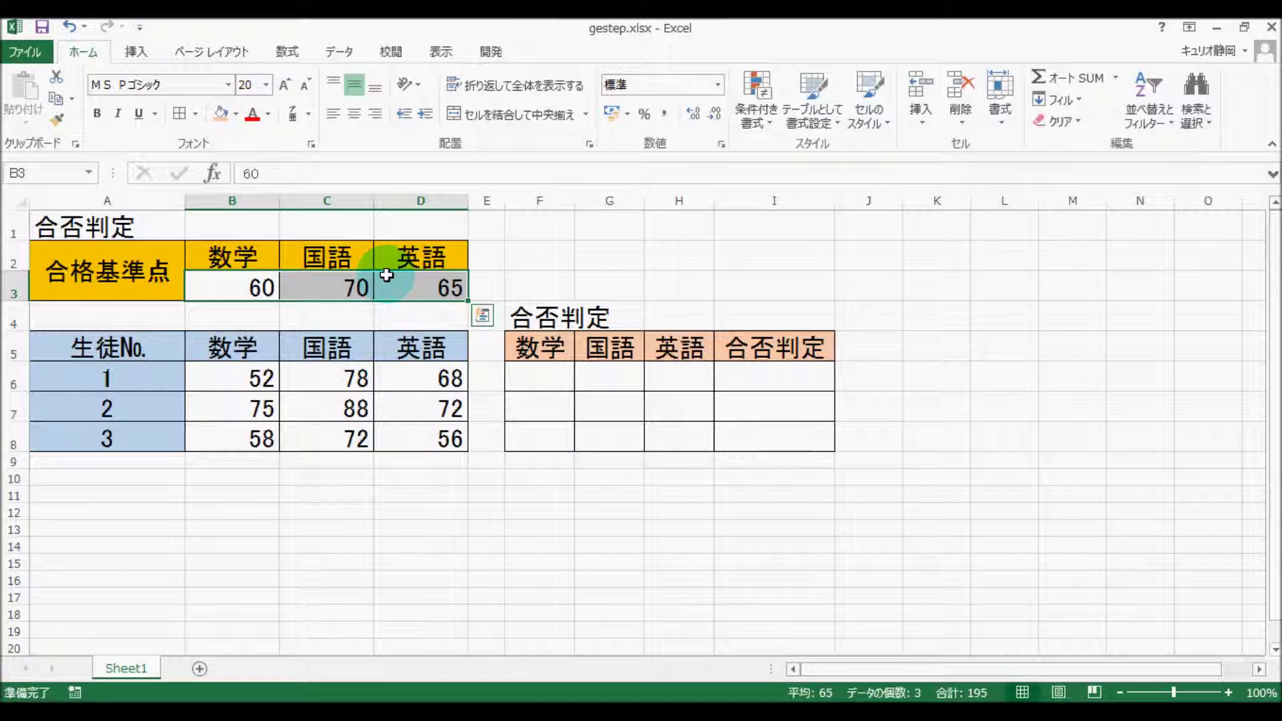
mouse_move(252, 376)
mouse_down()
mouse_move(385, 404)
mouse_move(422, 435)
mouse_up()
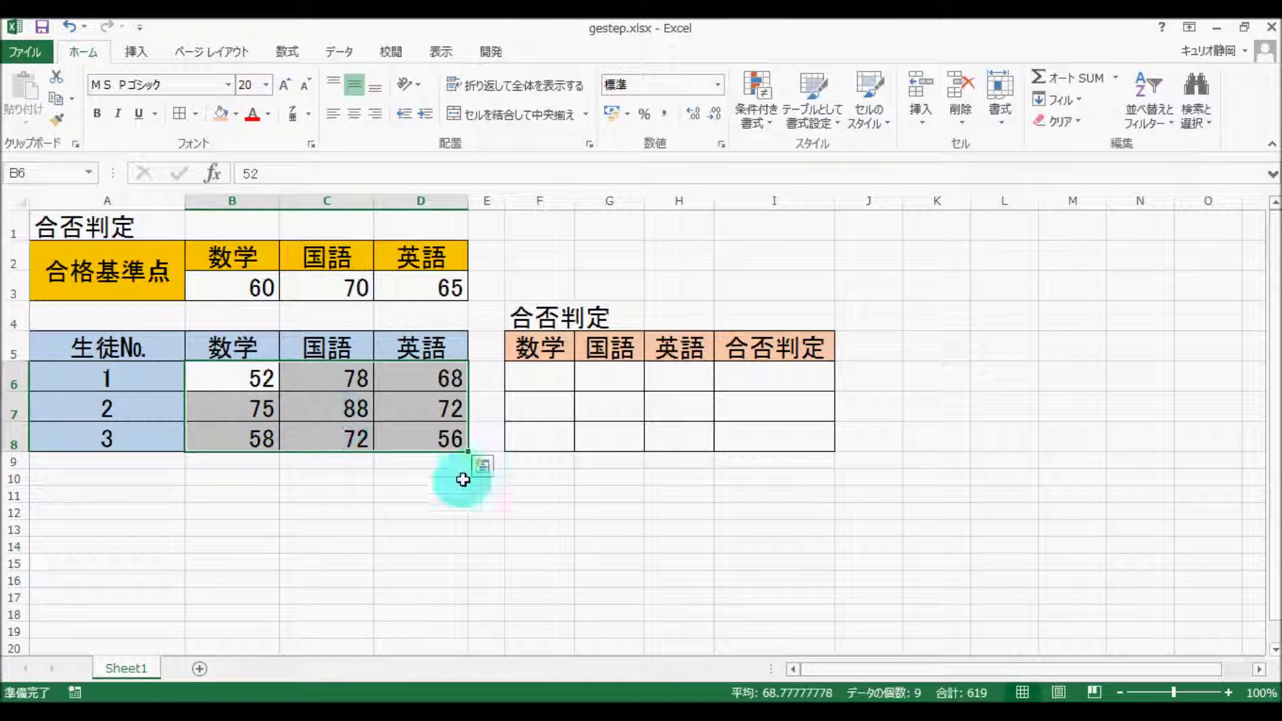
mouse_move(539, 379)
mouse_down()
mouse_move(681, 420)
mouse_move(678, 438)
mouse_up()
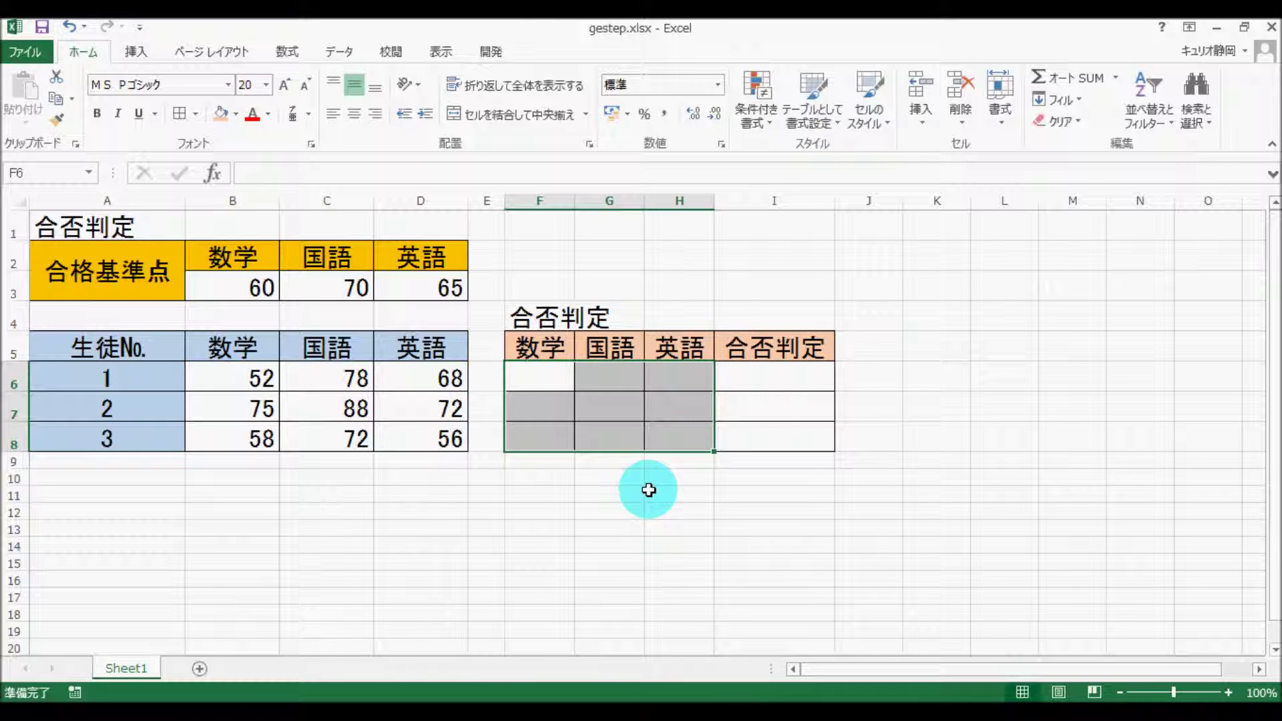
click(767, 372)
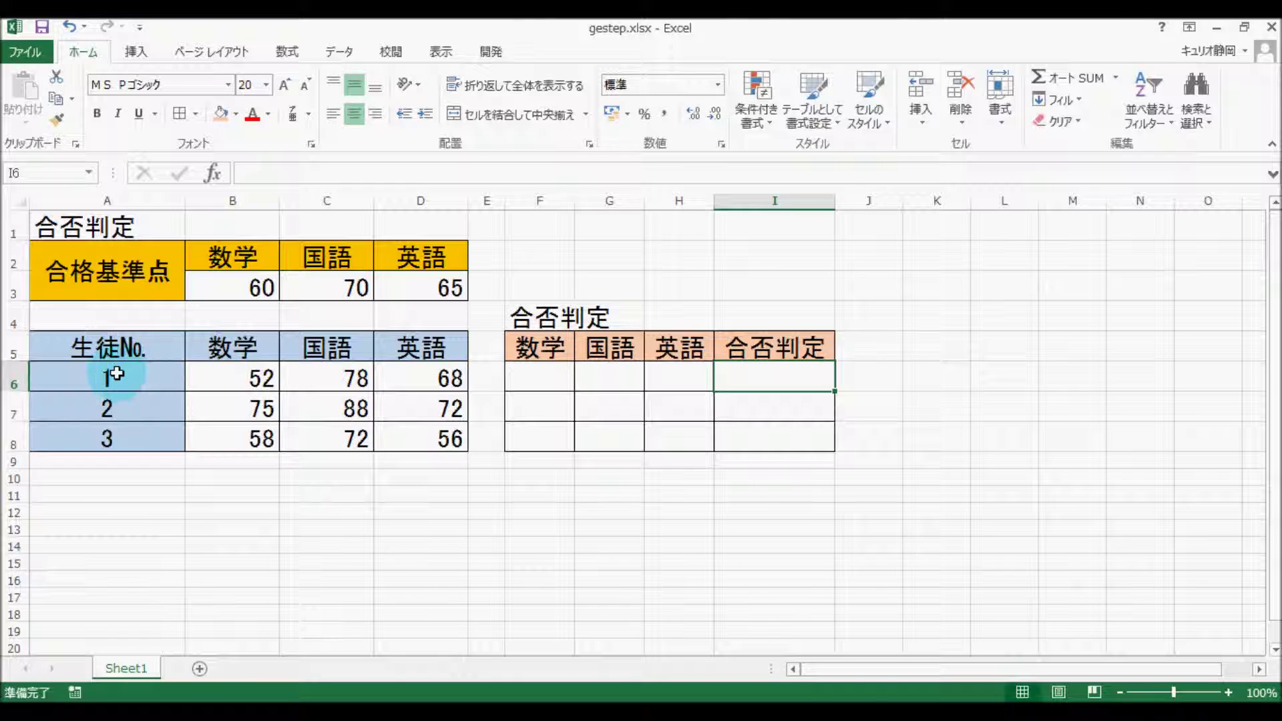
Start a GESTEP formula in F6, picked from the エンジニアリング function category
click(563, 375)
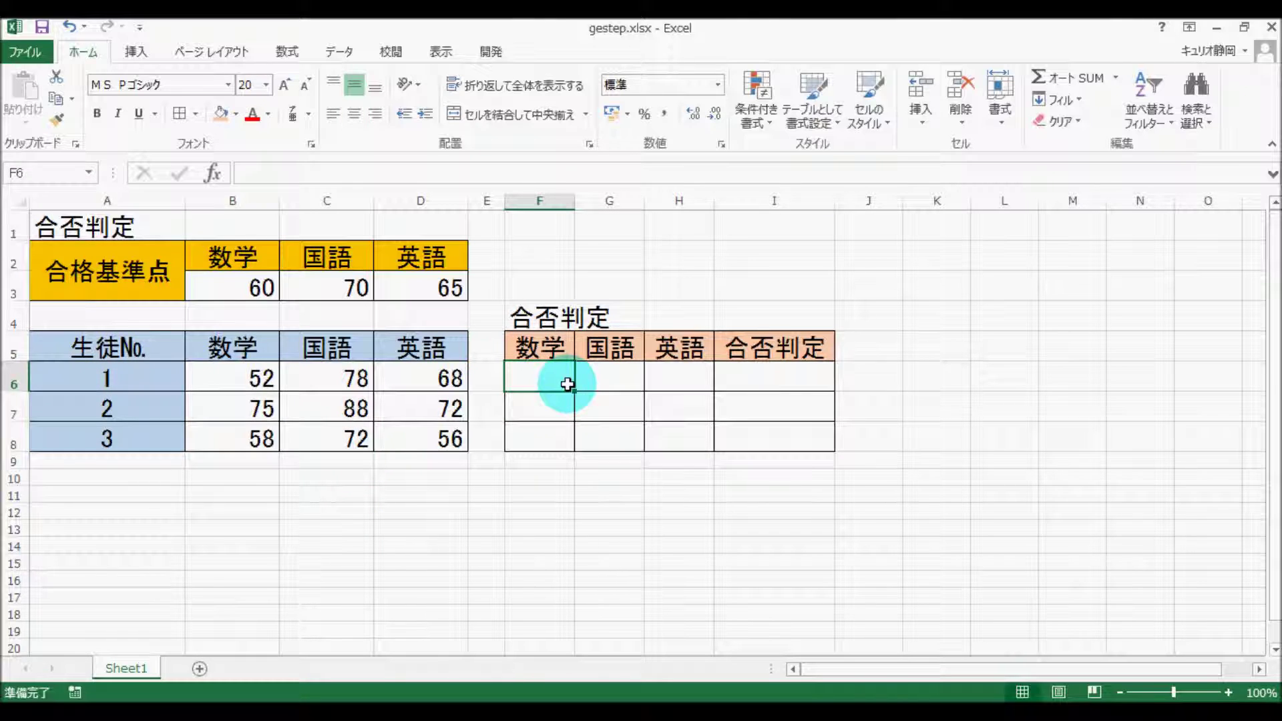
click(222, 173)
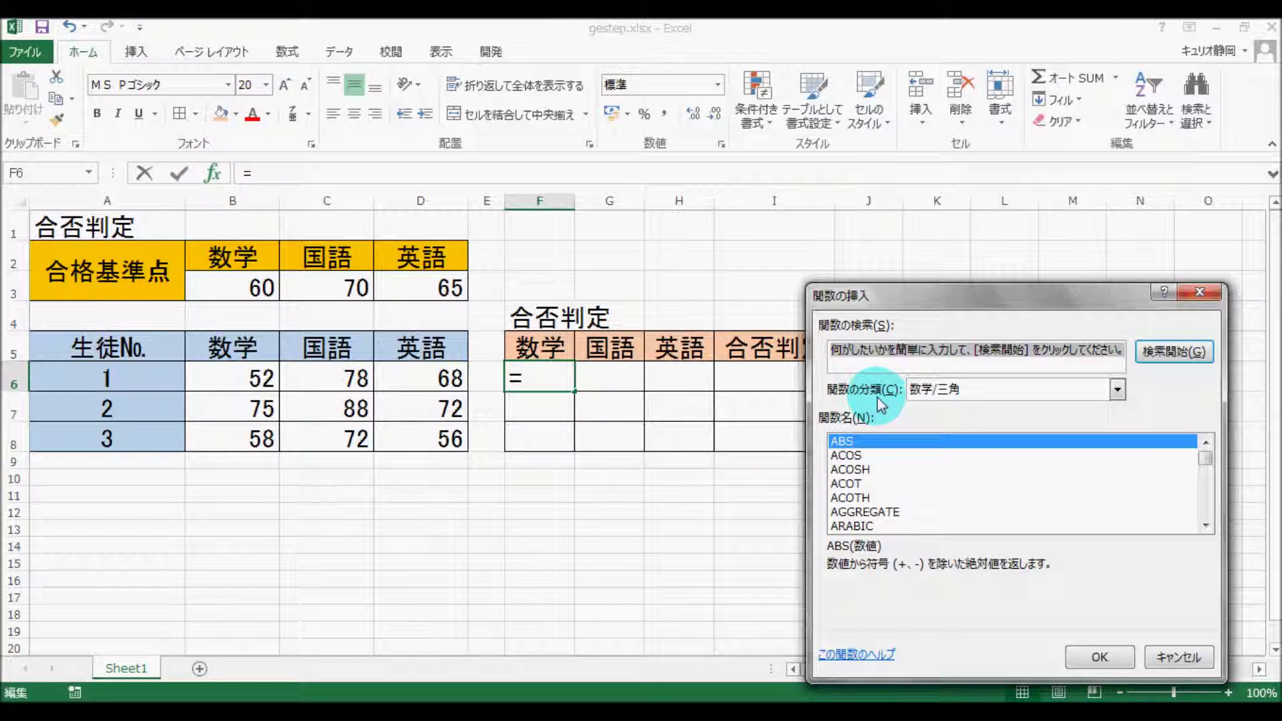
click(1117, 389)
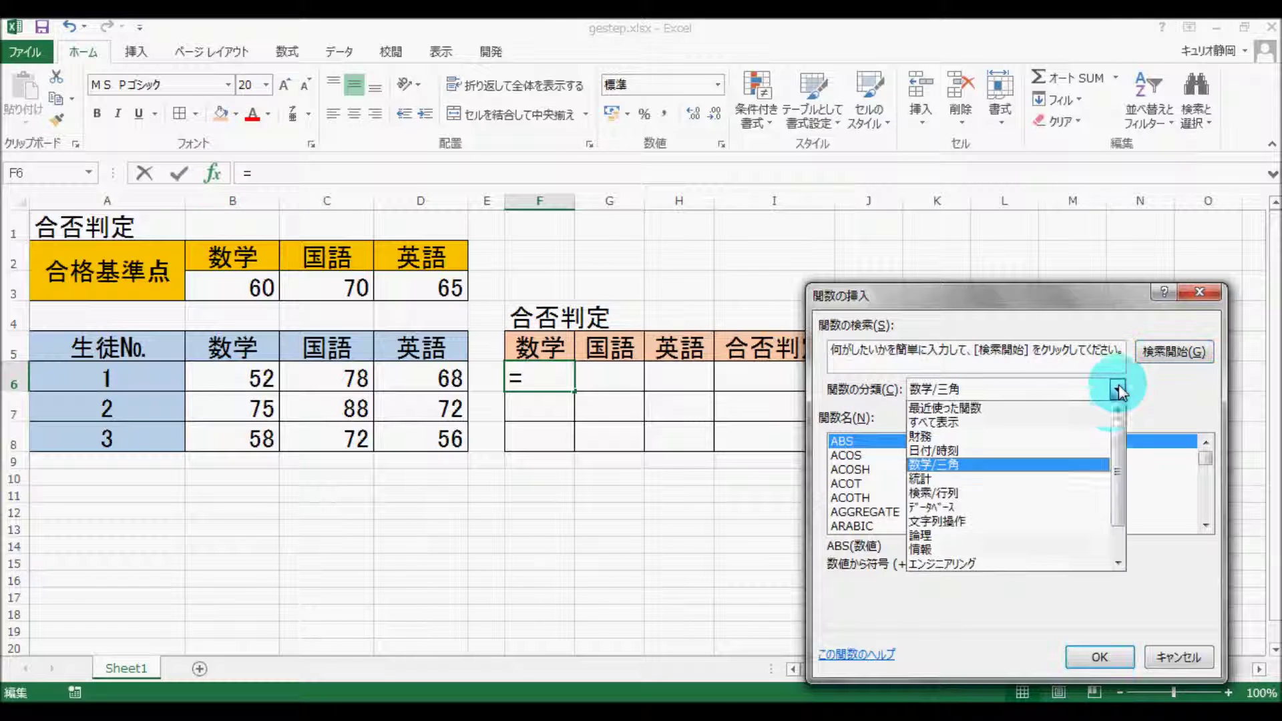
click(993, 562)
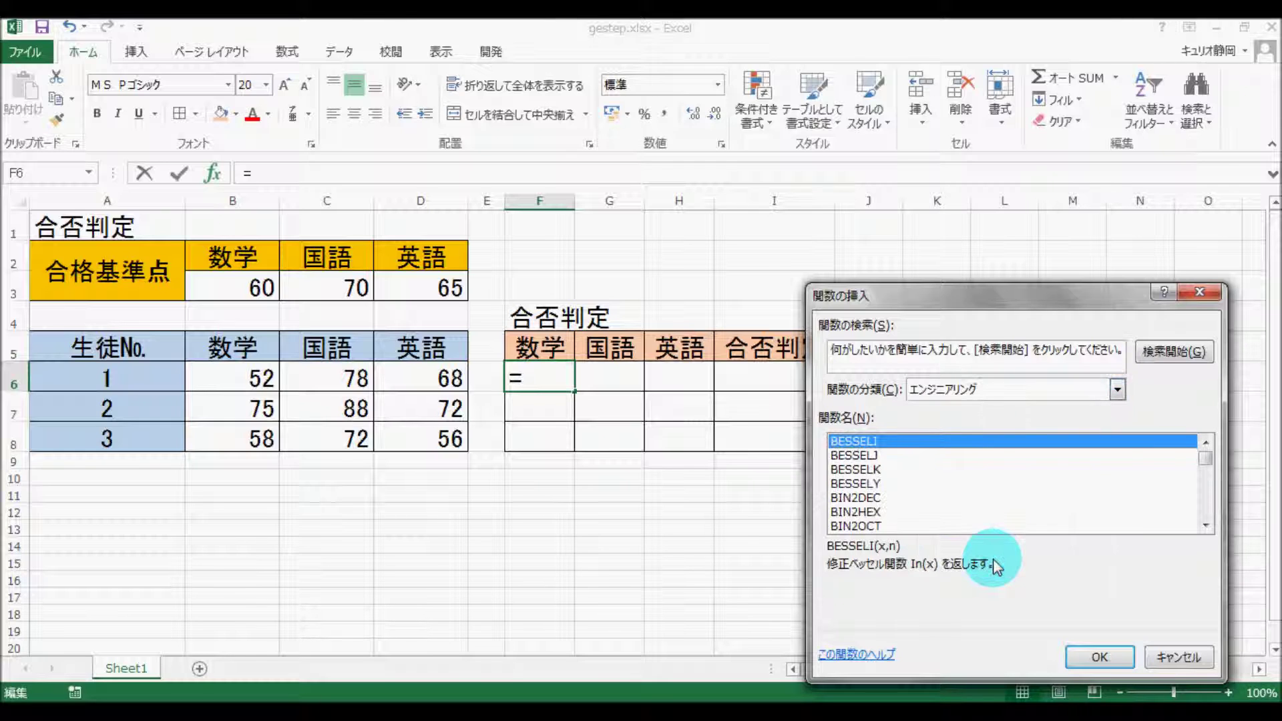
click(927, 484)
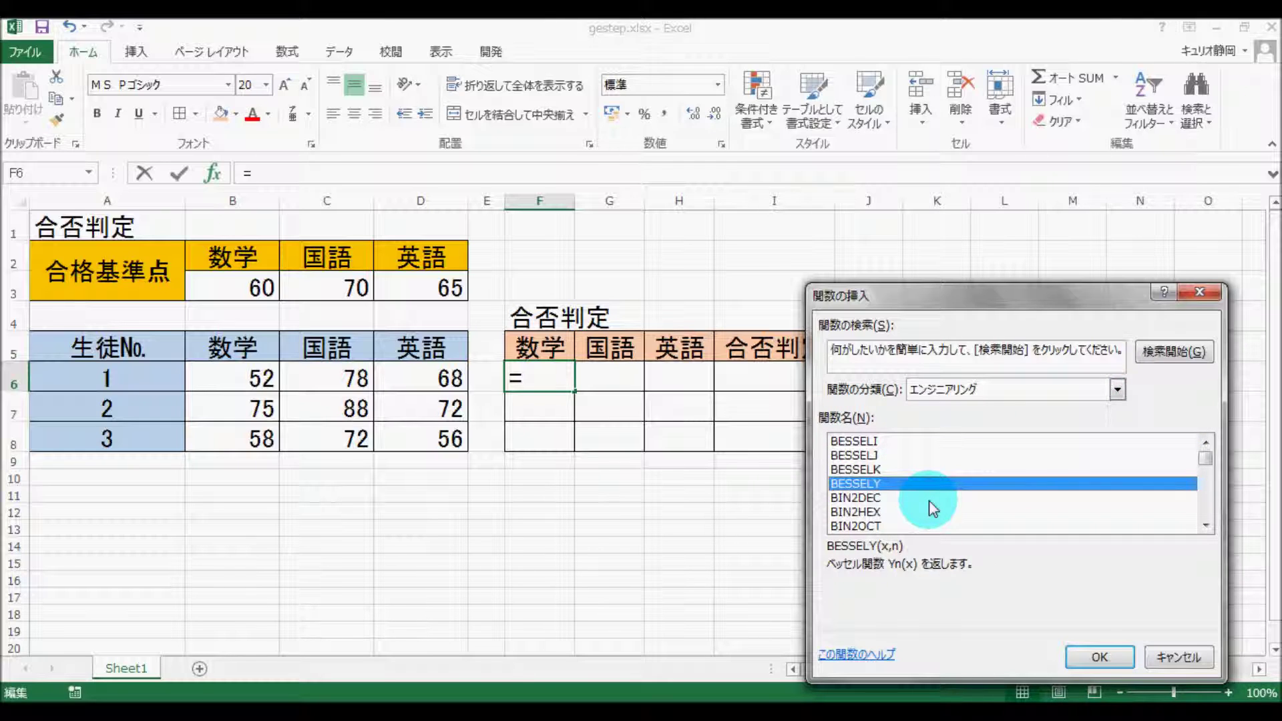
key(g)
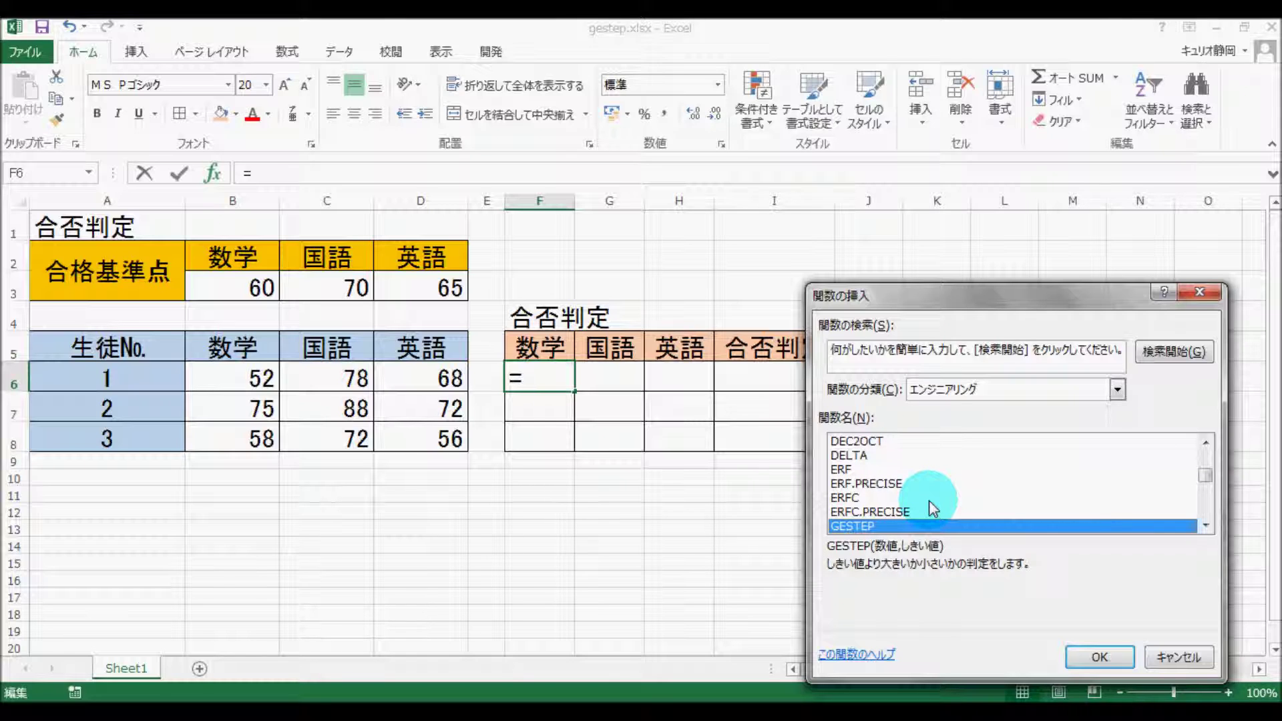
click(1099, 656)
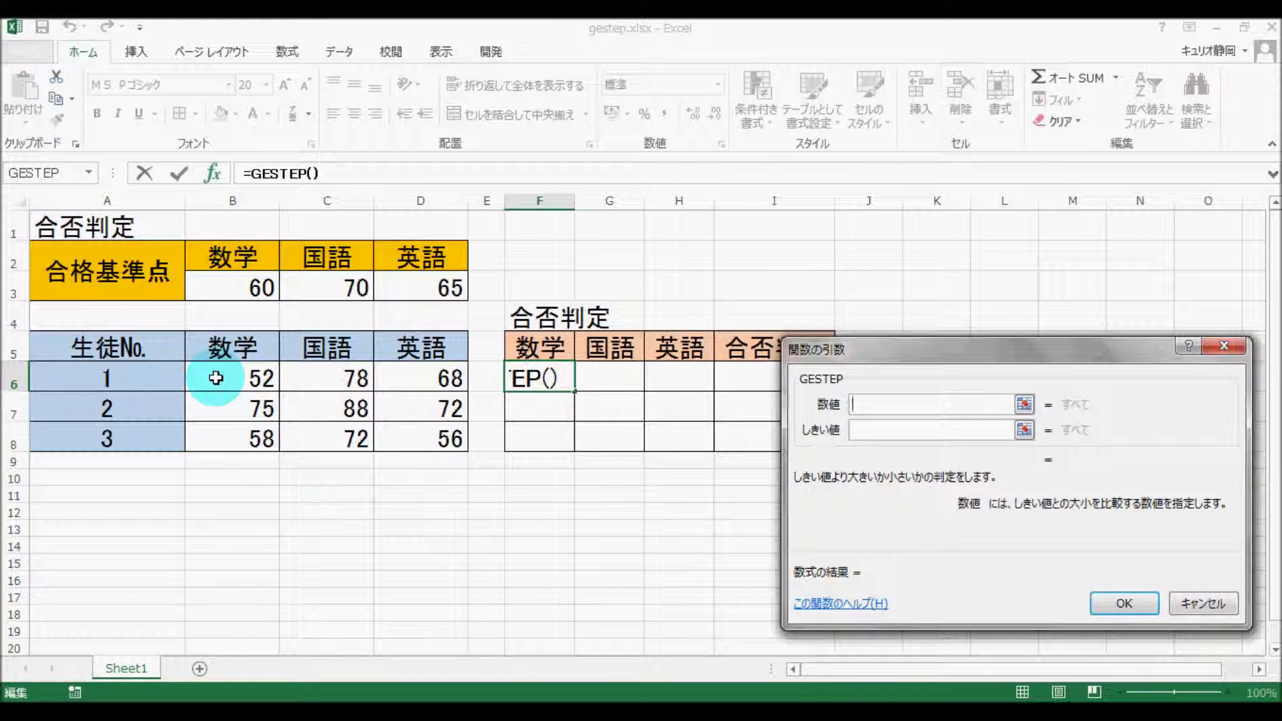
Set F6 to =GESTEP(B6,$B$3), testing the math score against the fixed pass mark
click(251, 372)
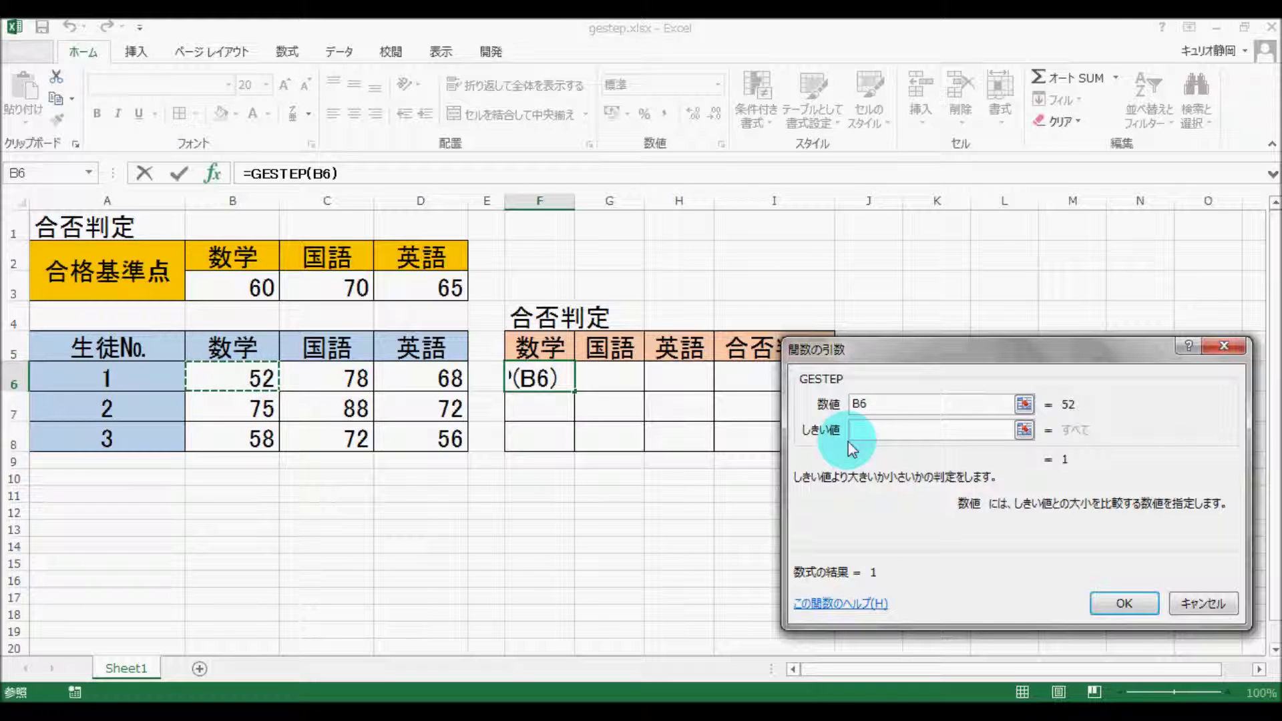
click(894, 431)
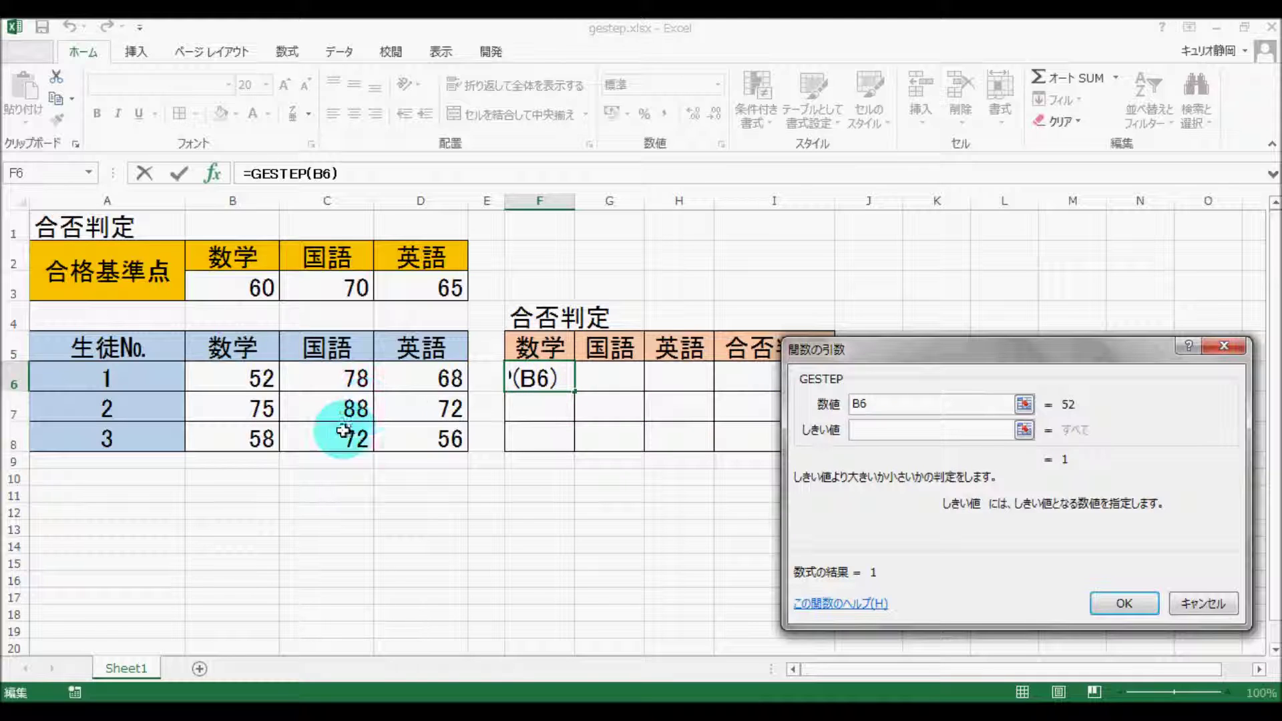
click(244, 291)
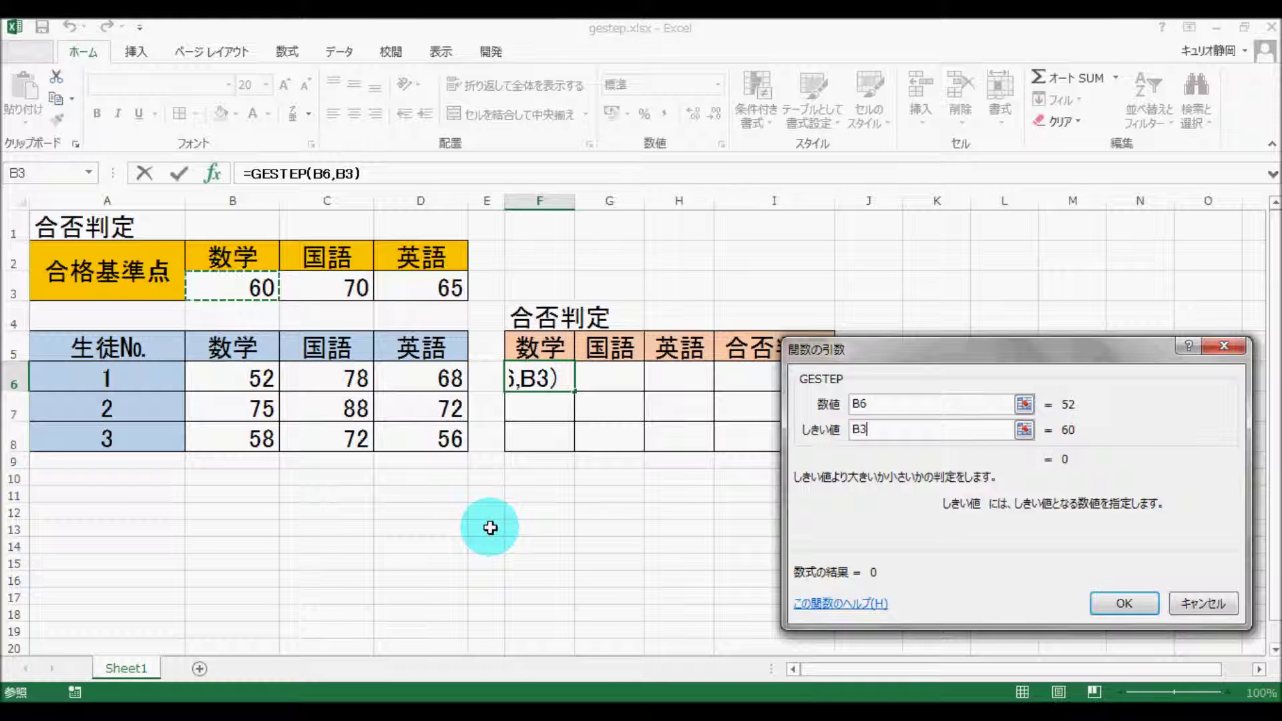
key(F4)
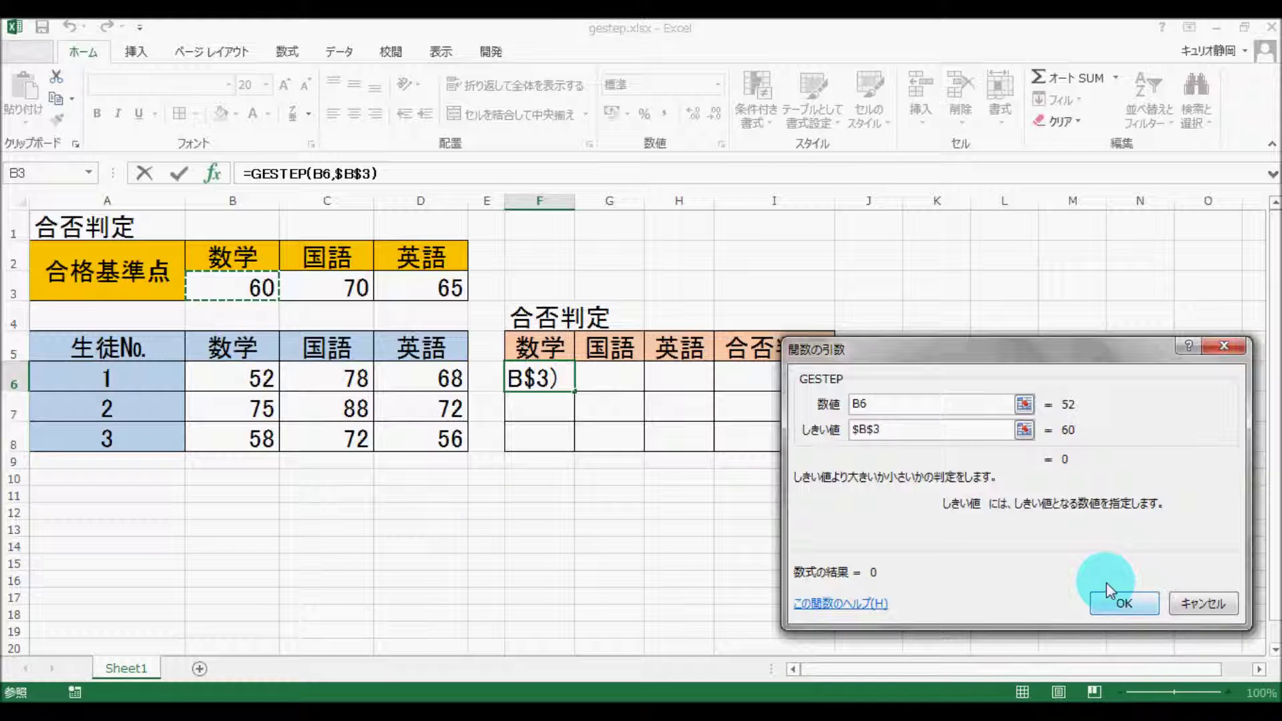
click(1120, 605)
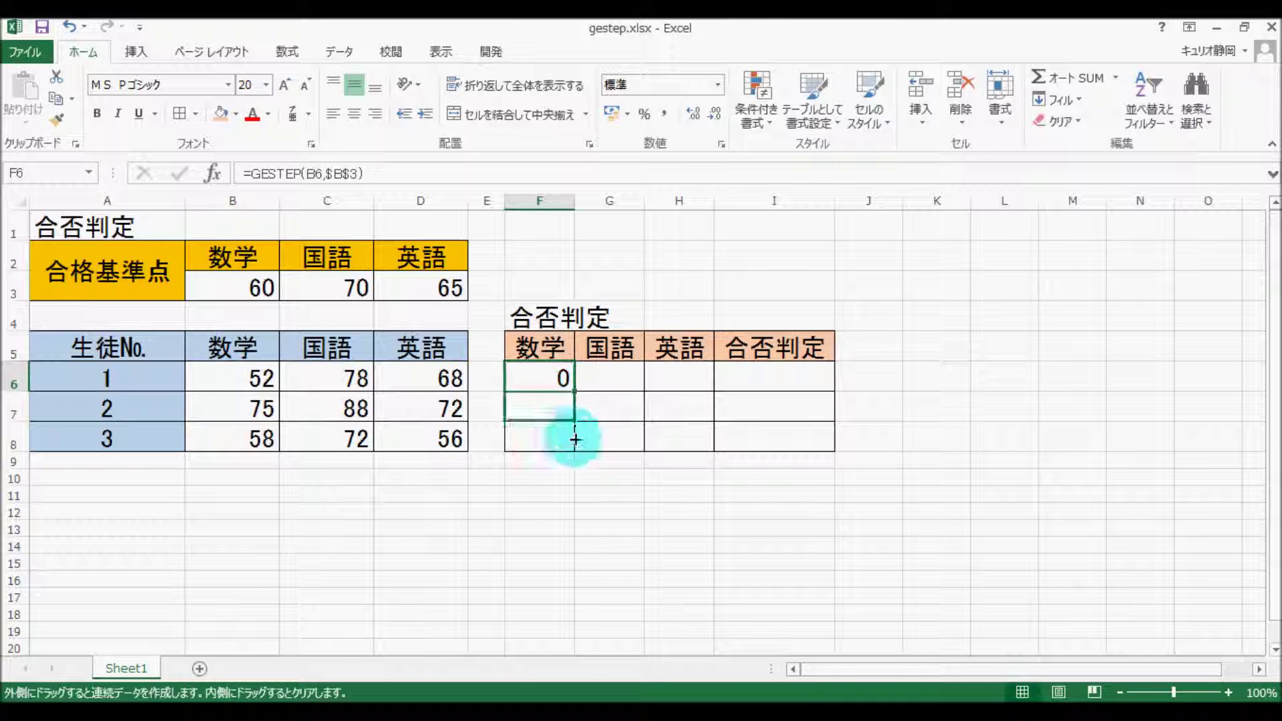
Copy F6's GESTEP formula down to F8 and across to column H
mouse_move(577, 392)
mouse_down()
mouse_move(574, 454)
mouse_move(674, 442)
mouse_up()
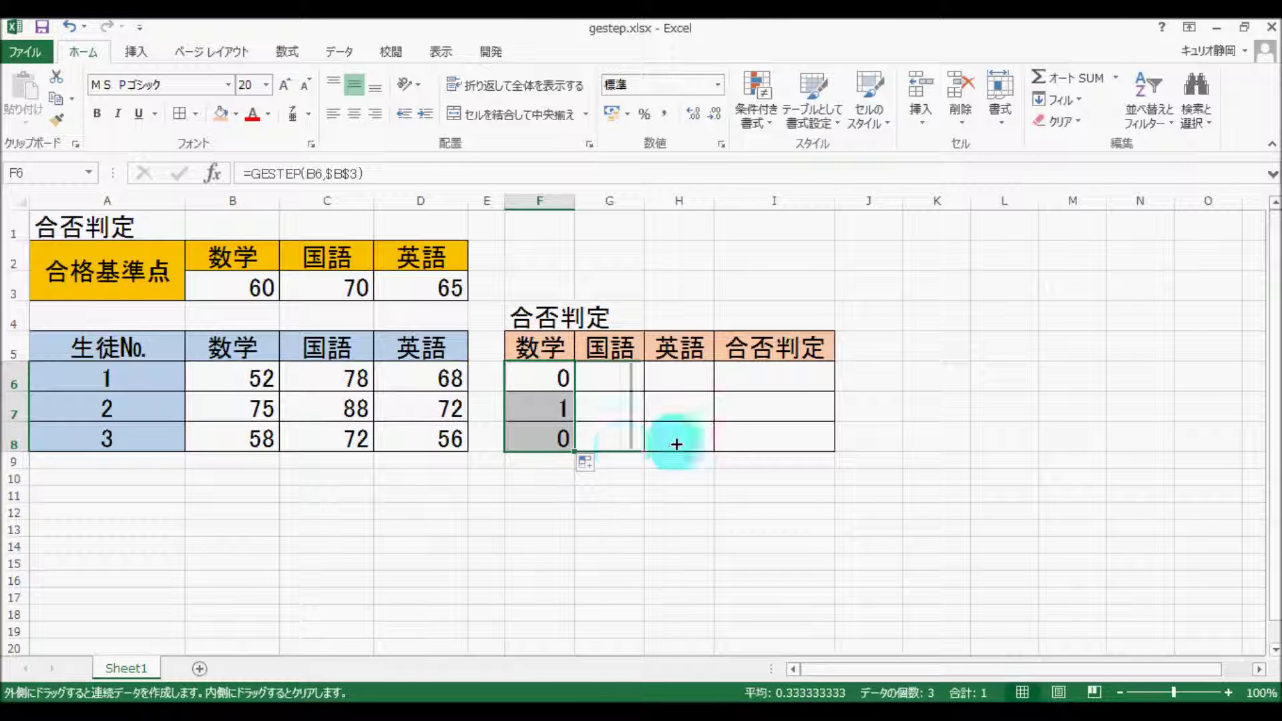
click(696, 543)
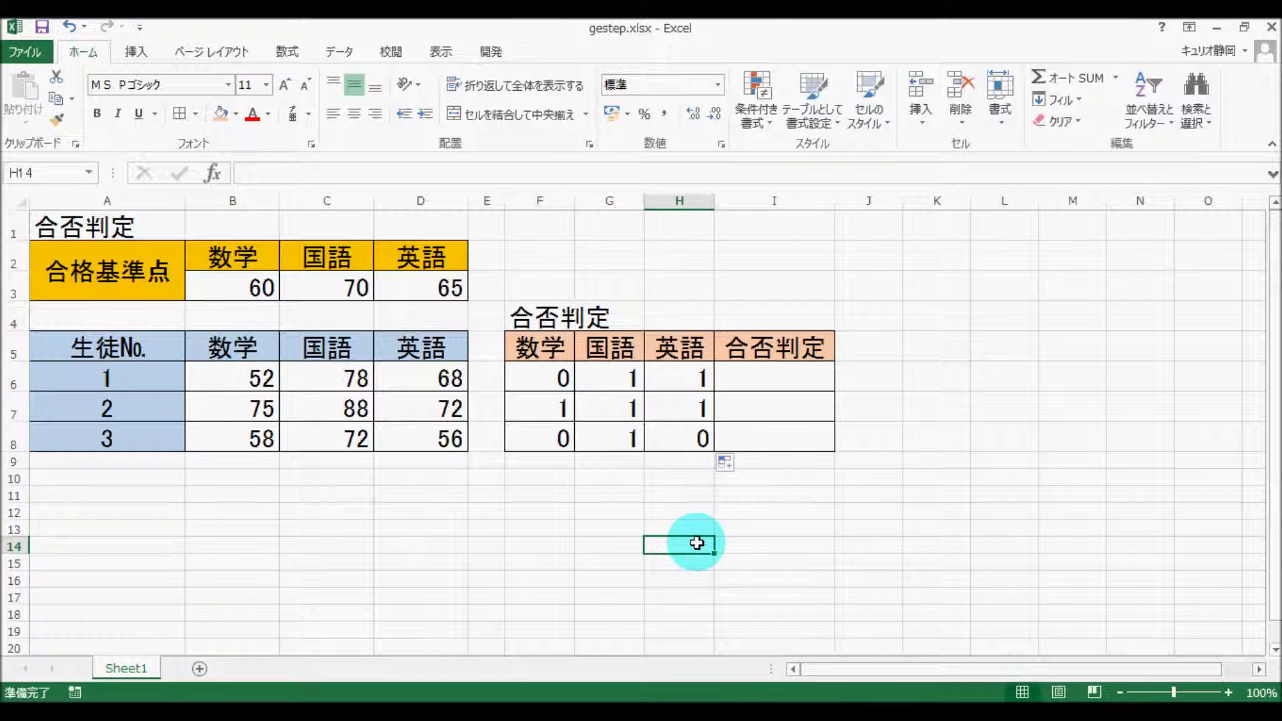
click(774, 380)
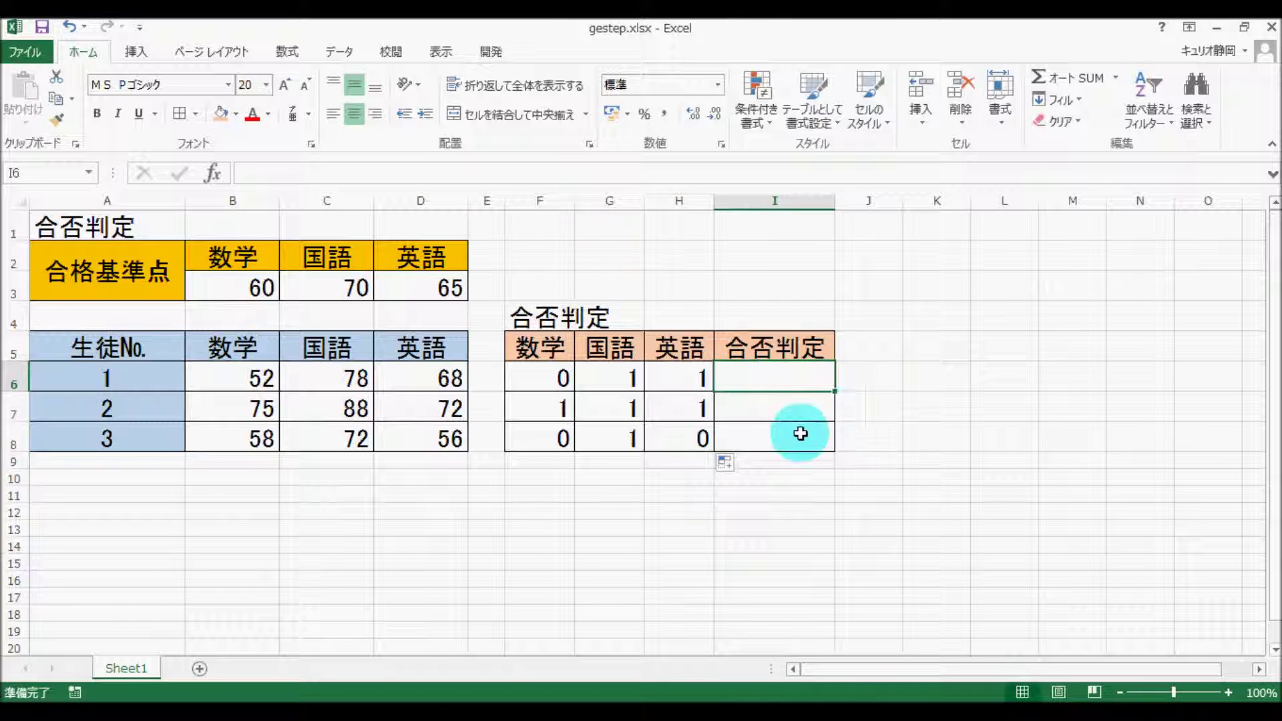
Start an IF formula in I6, chosen from the 論理 function category
click(212, 175)
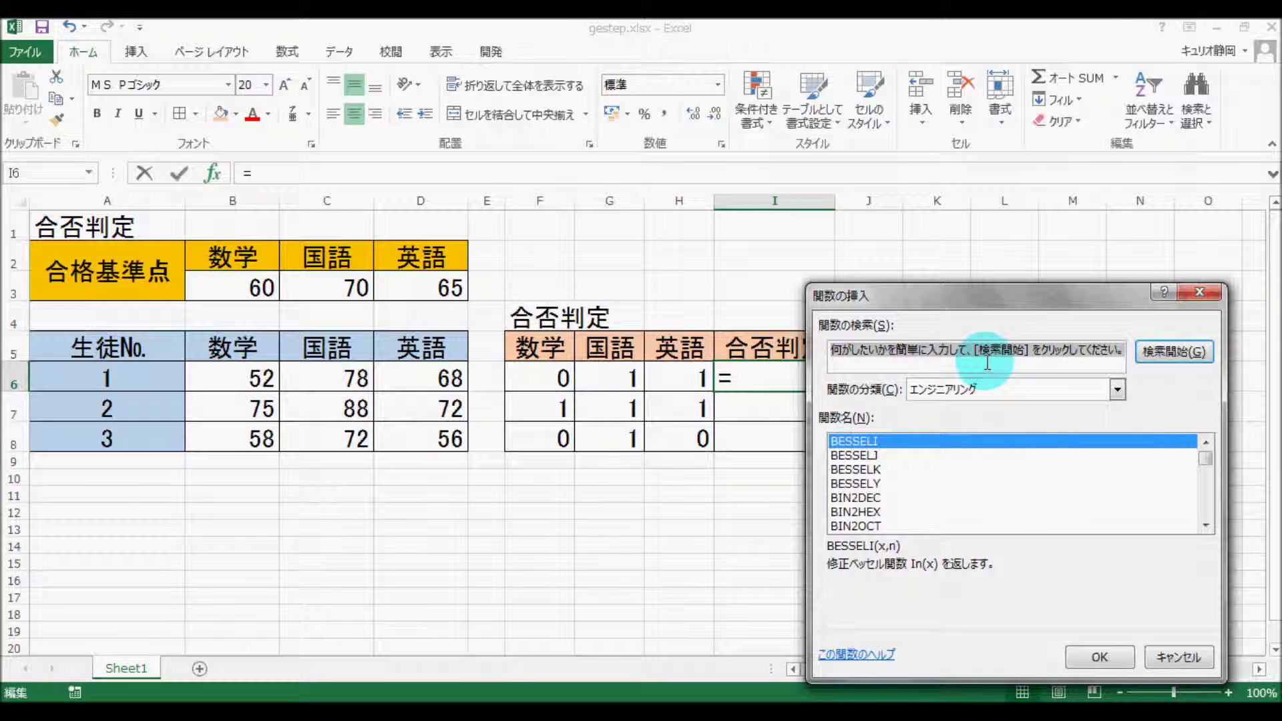
click(1116, 390)
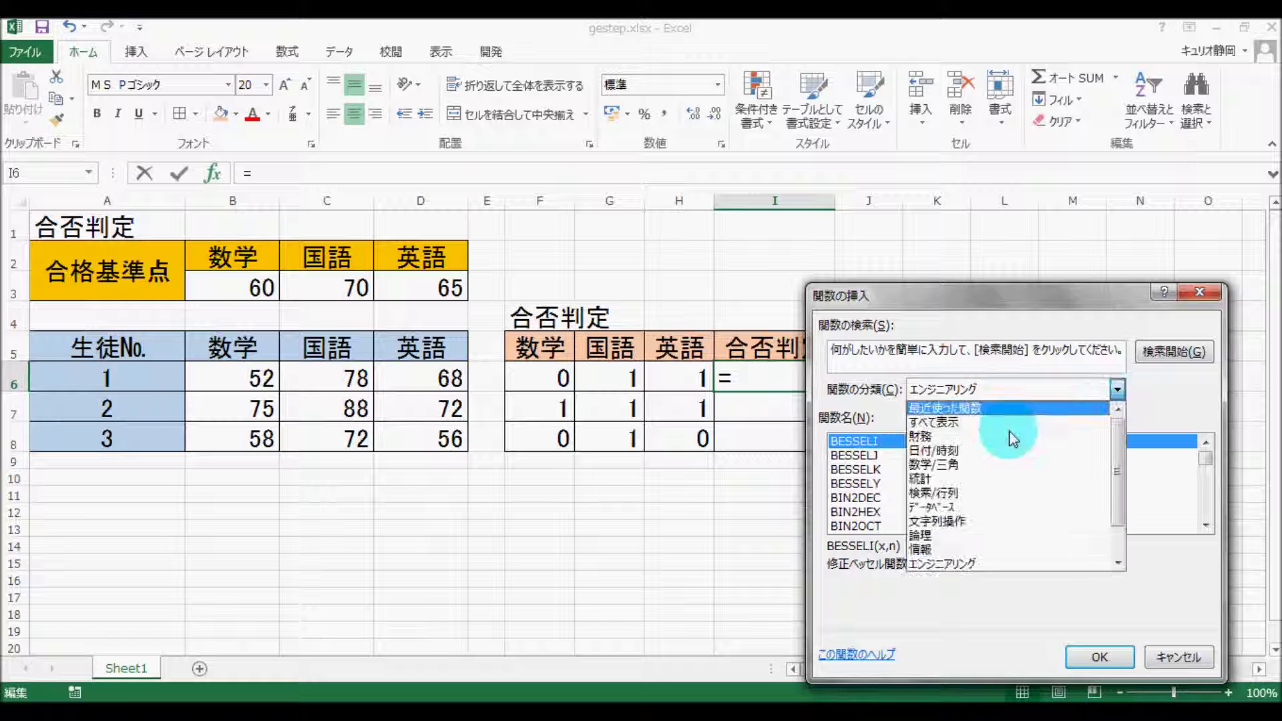
click(956, 534)
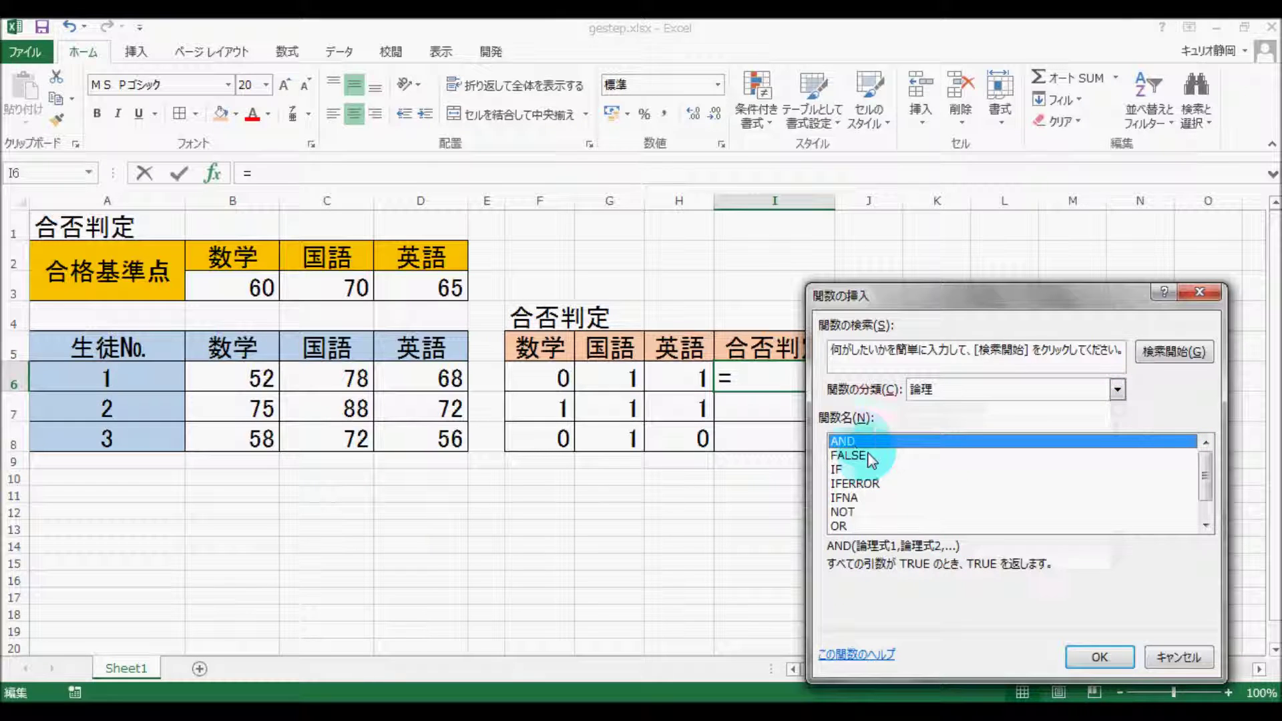
click(857, 471)
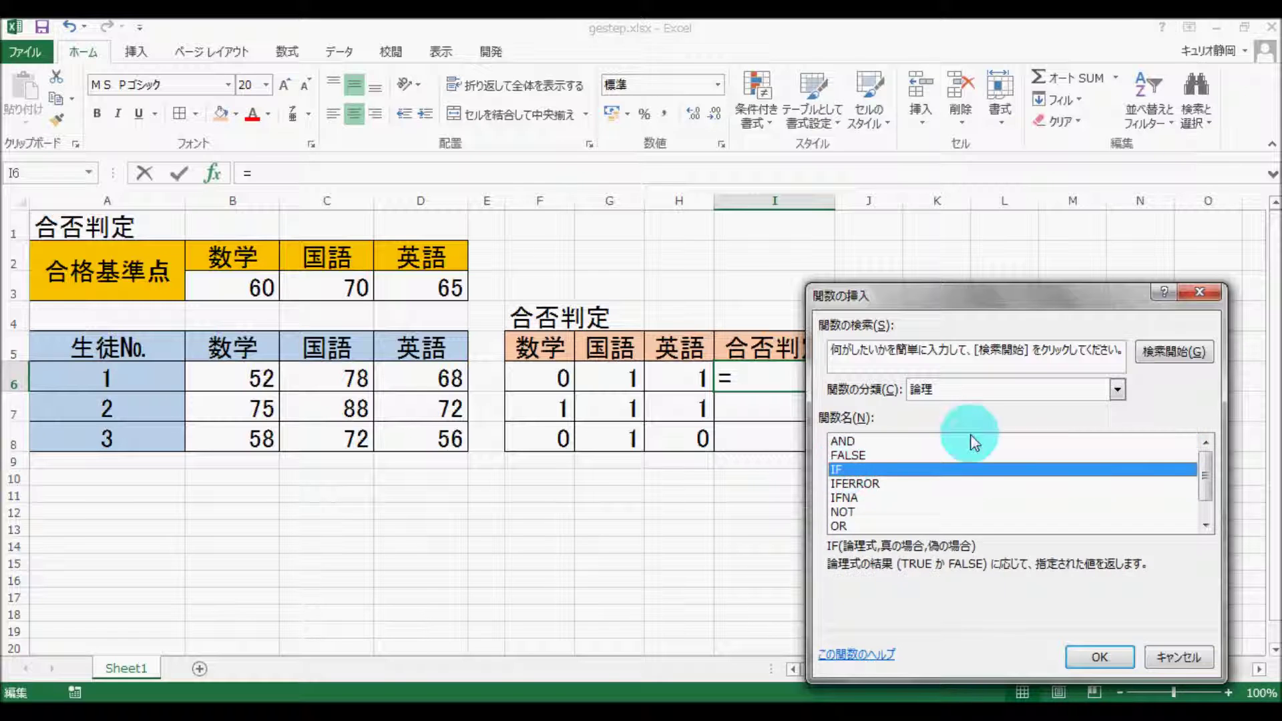
click(1087, 656)
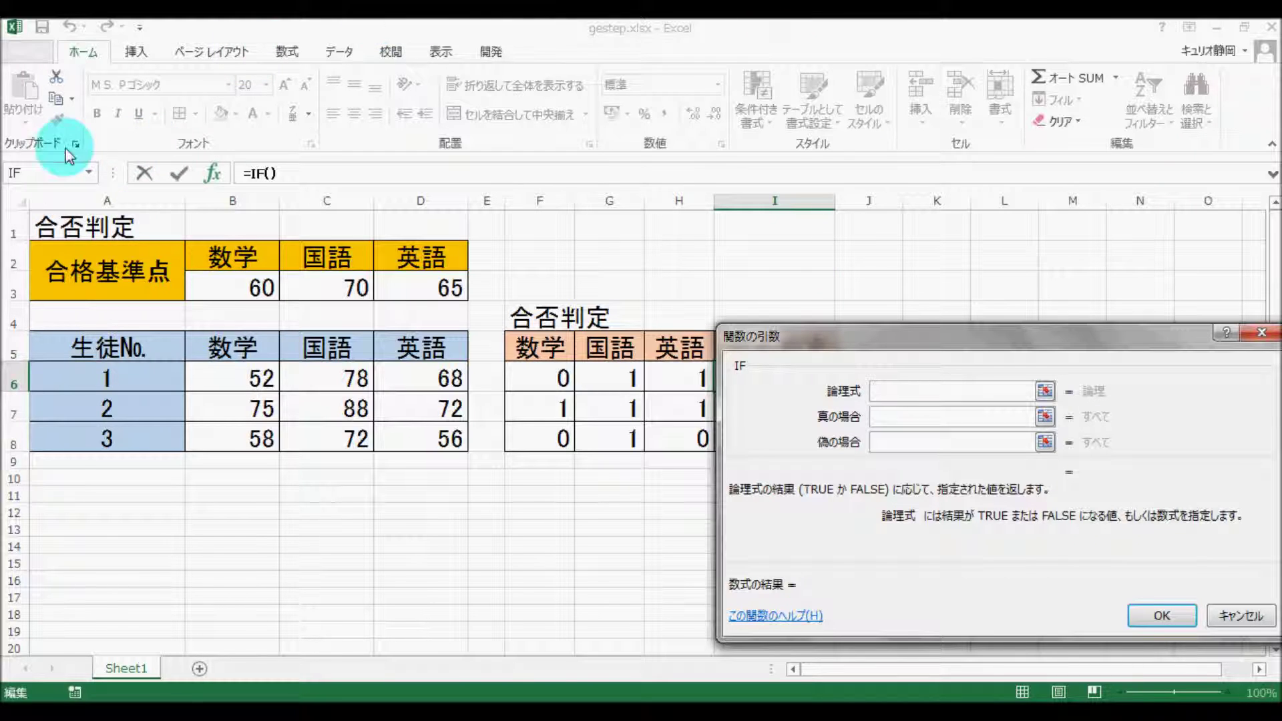
click(89, 175)
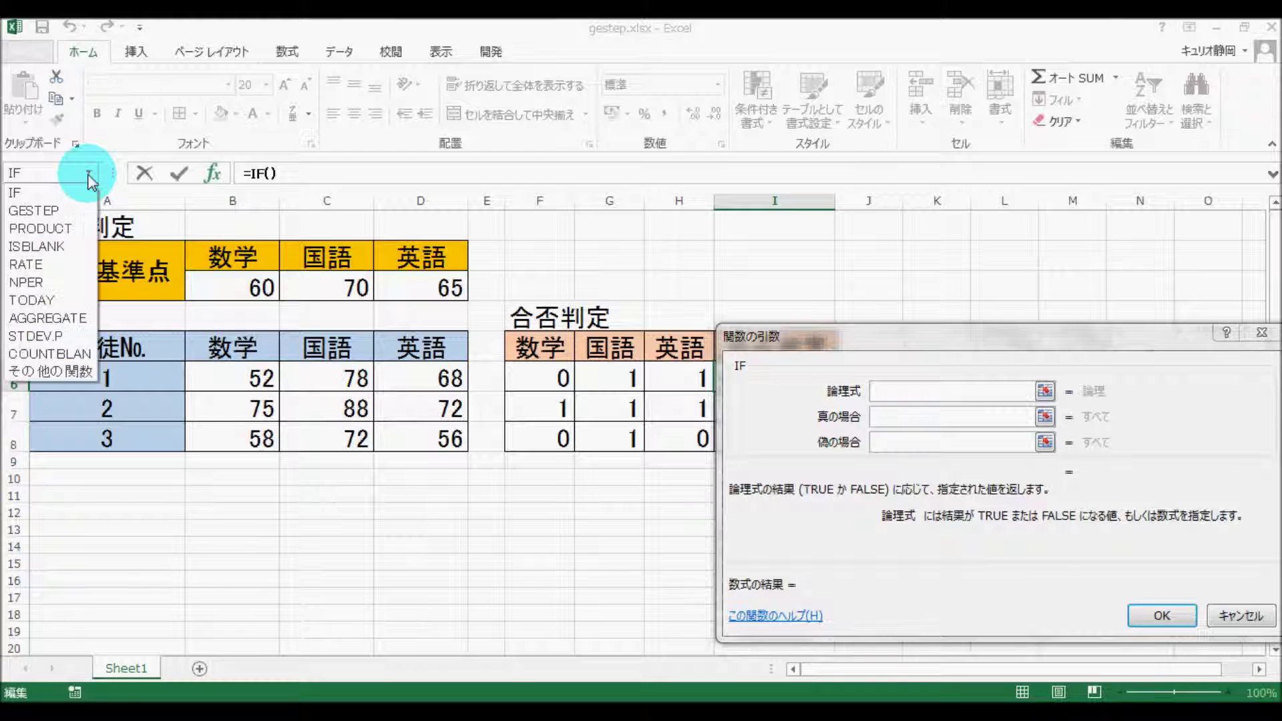
Nest PRODUCT from the 数学/三角 category inside I6's IF formula
click(80, 373)
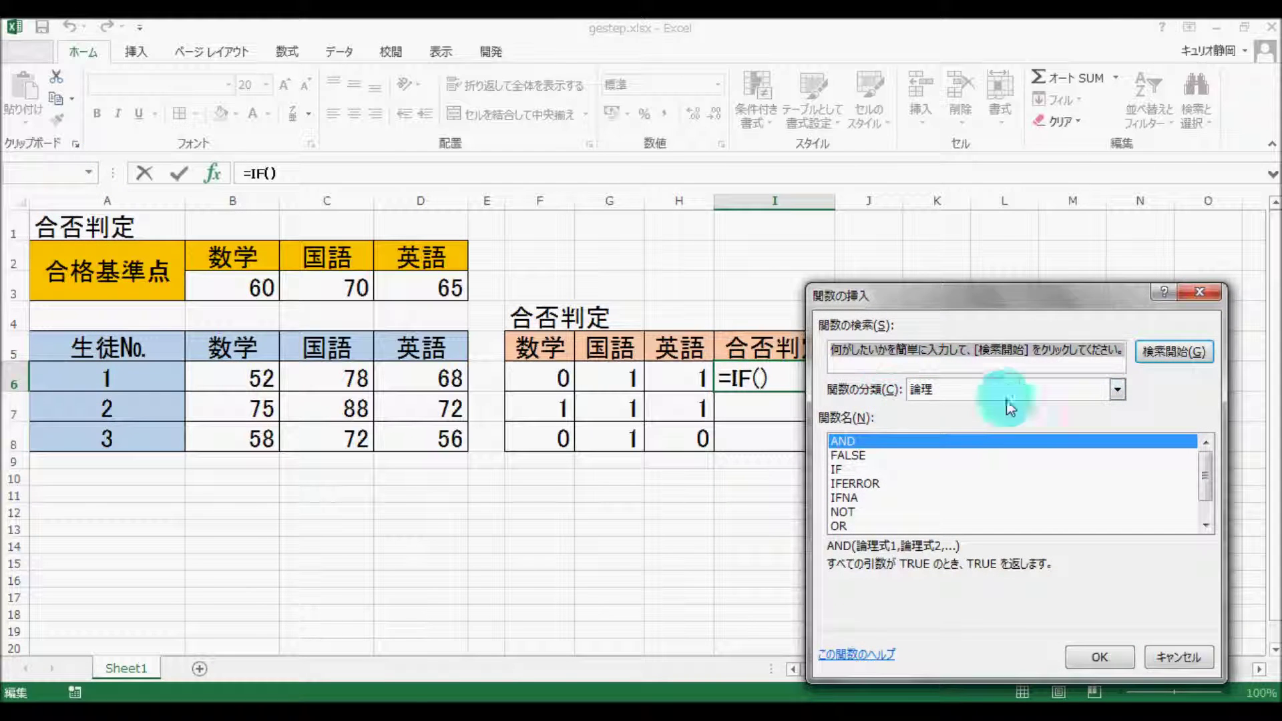
click(1117, 391)
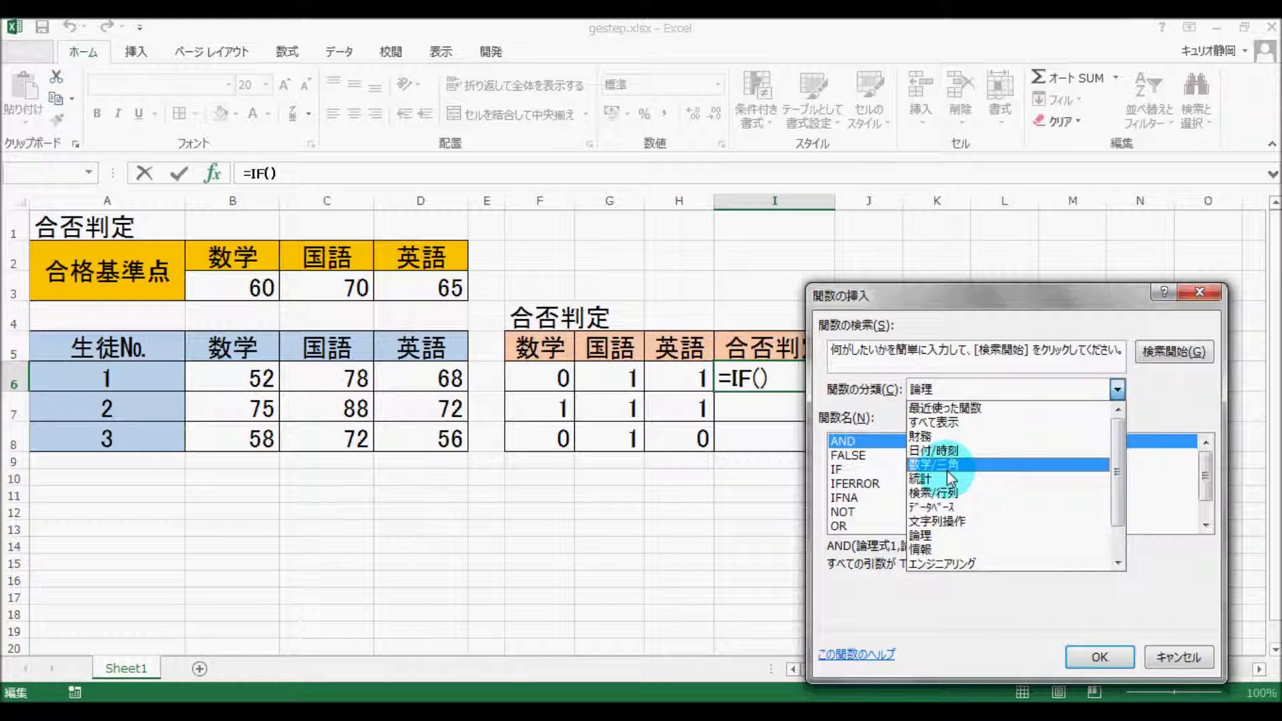
click(947, 467)
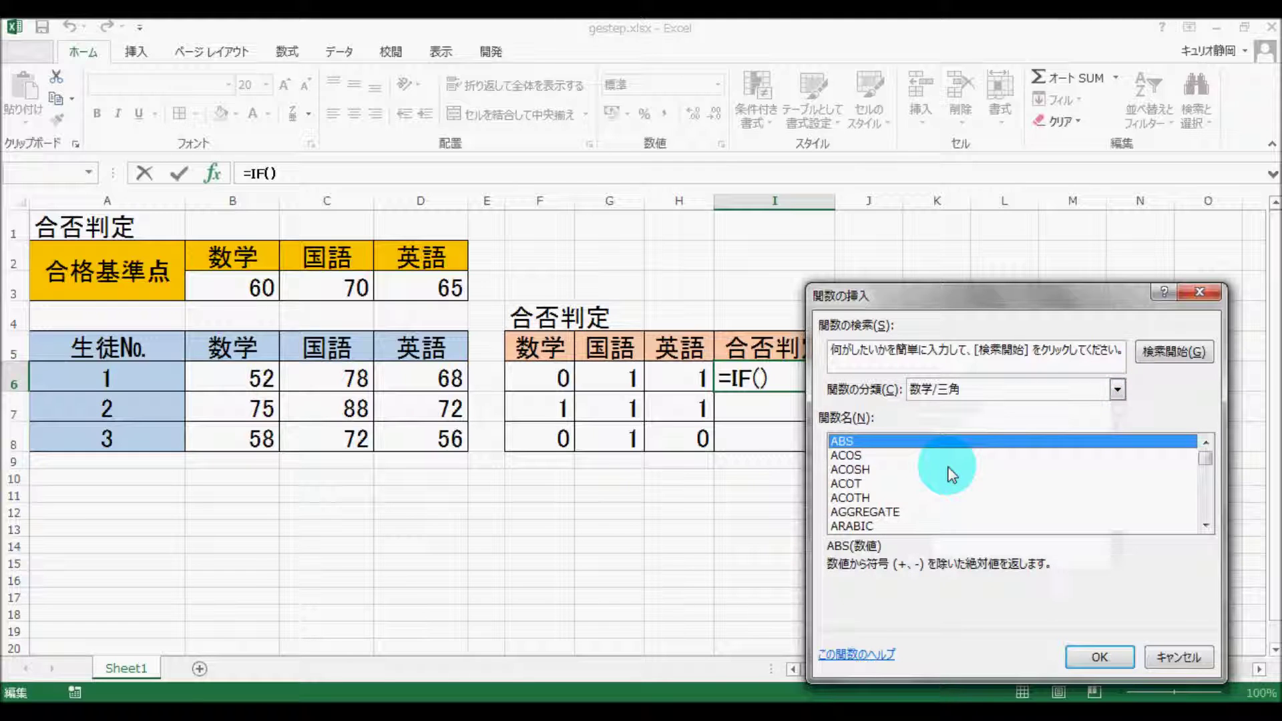
click(854, 470)
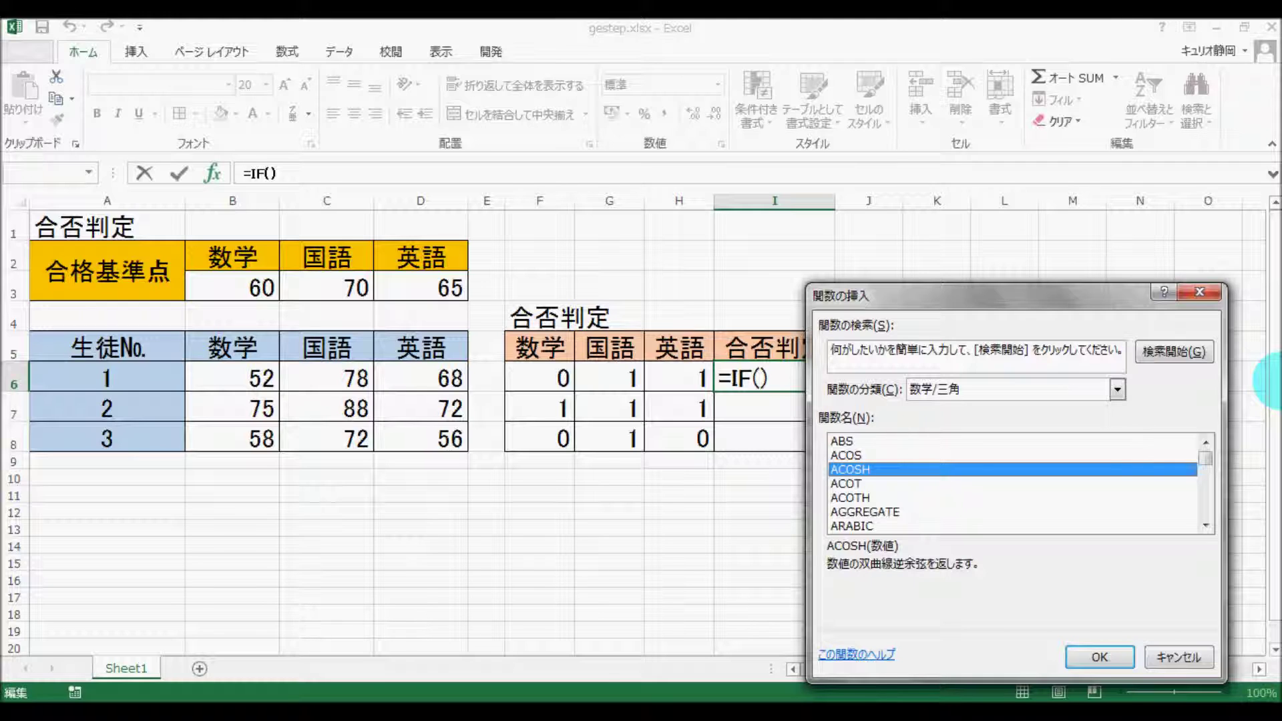
key(p)
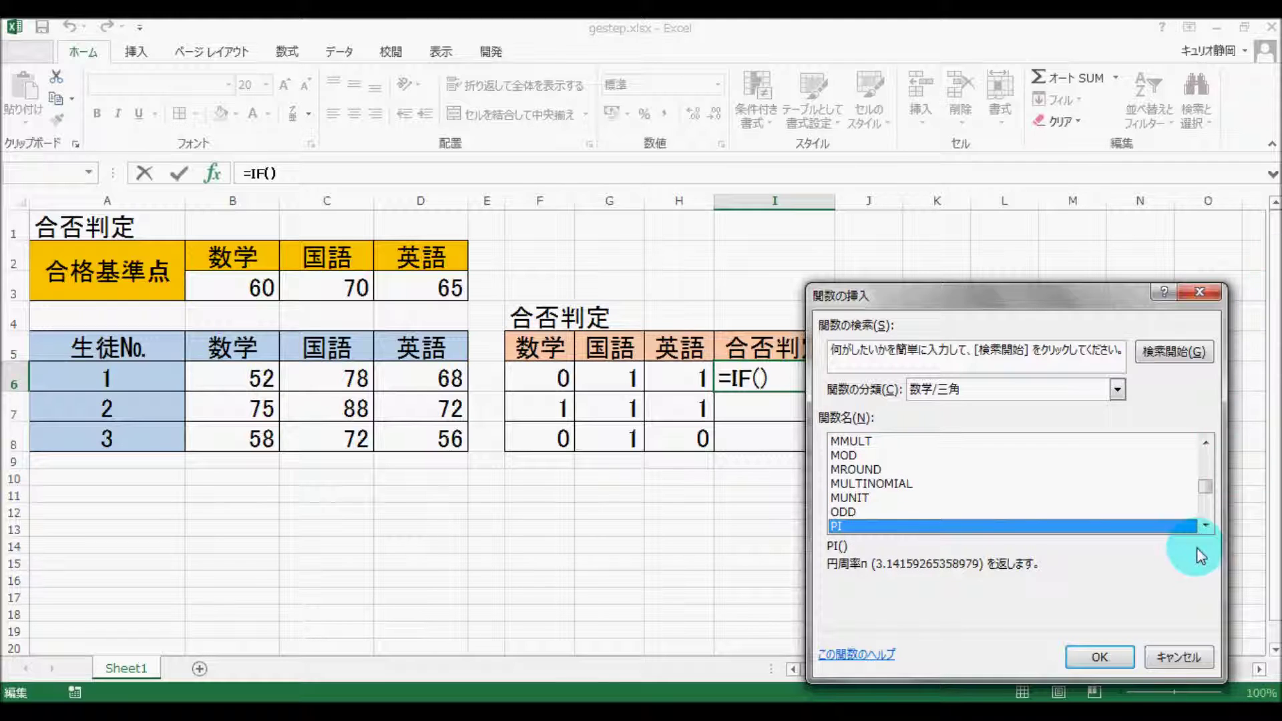
click(1206, 526)
click(1205, 526)
click(1206, 526)
click(1206, 527)
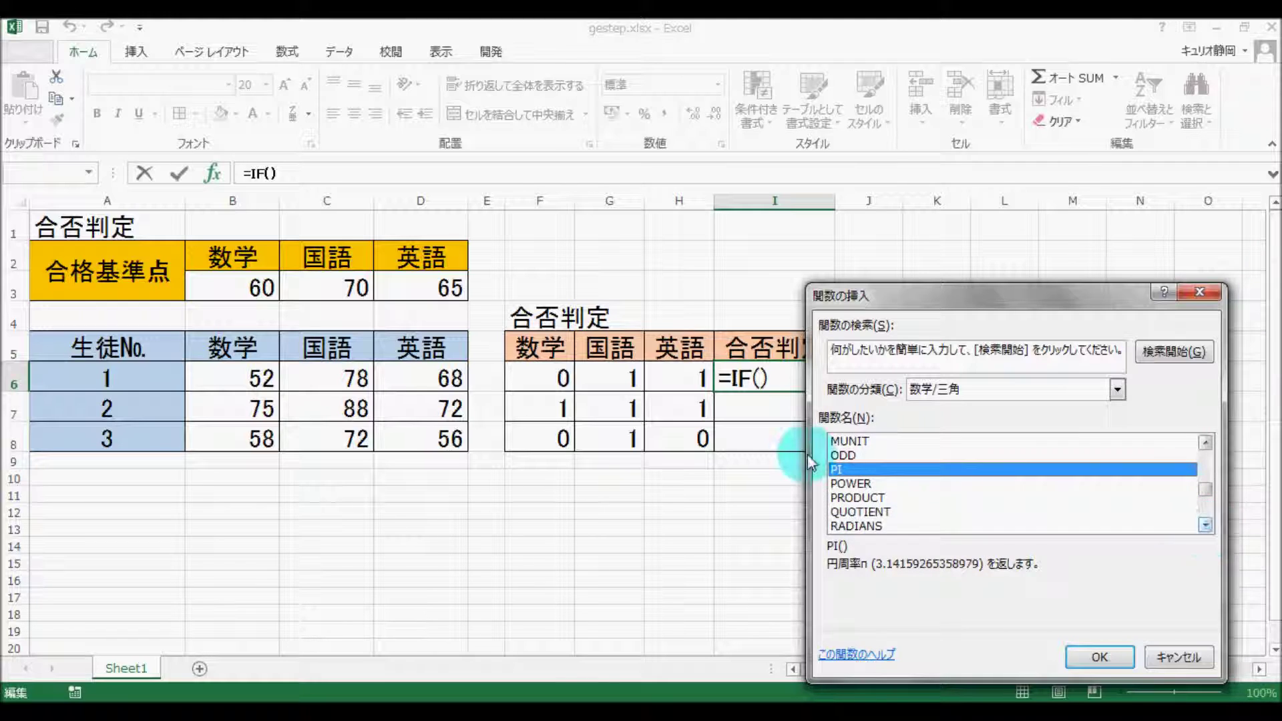
click(858, 500)
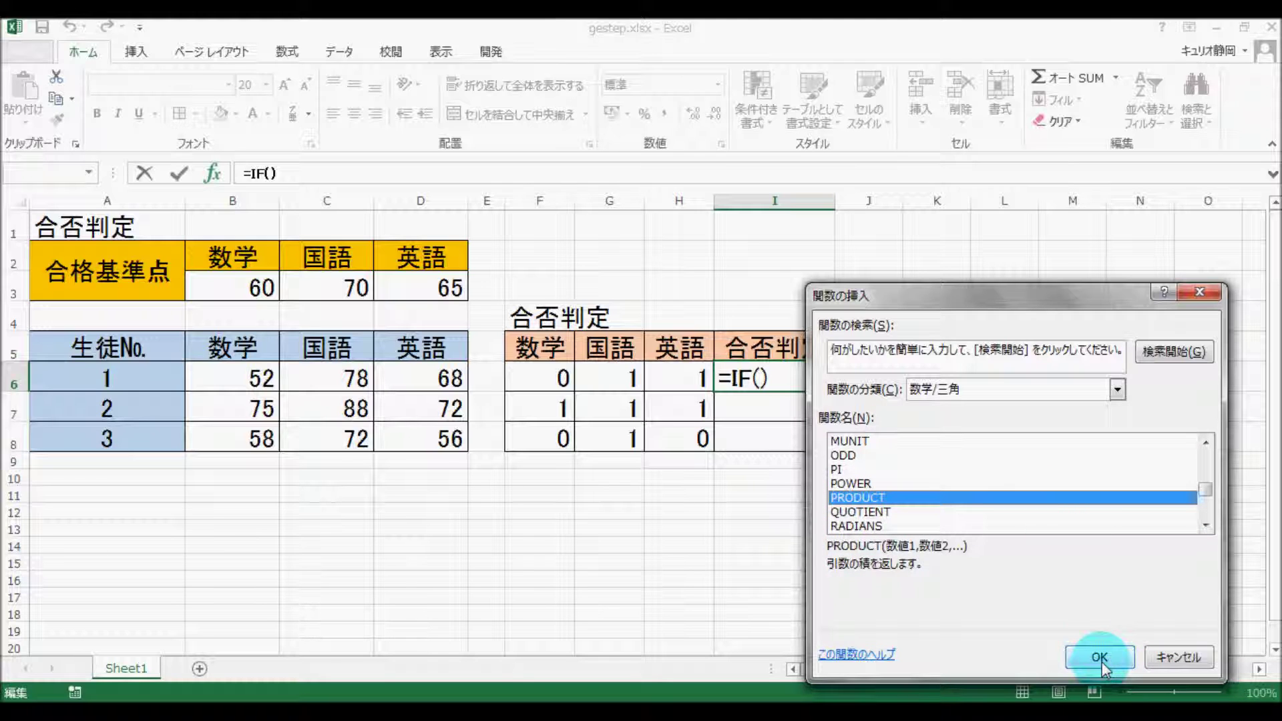
click(1100, 658)
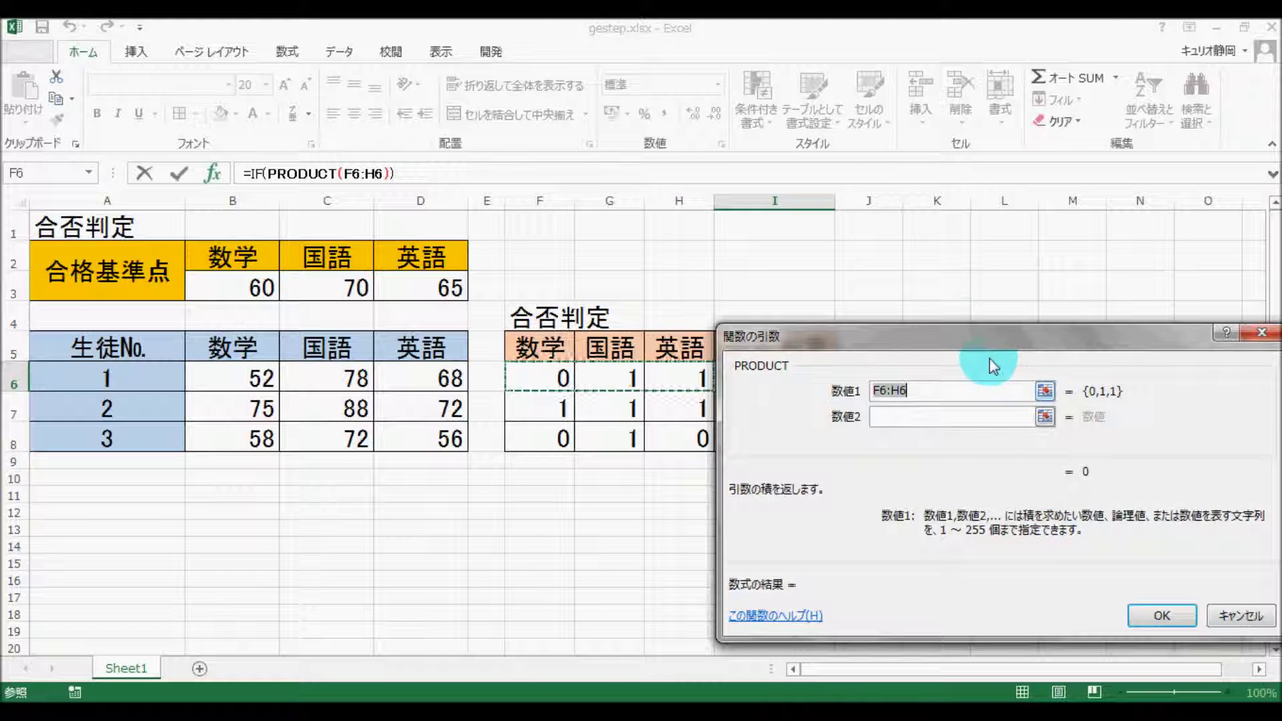
Set the nested PRODUCT range to F6:H6 and return to the IF arguments
drag(964, 329, 1057, 382)
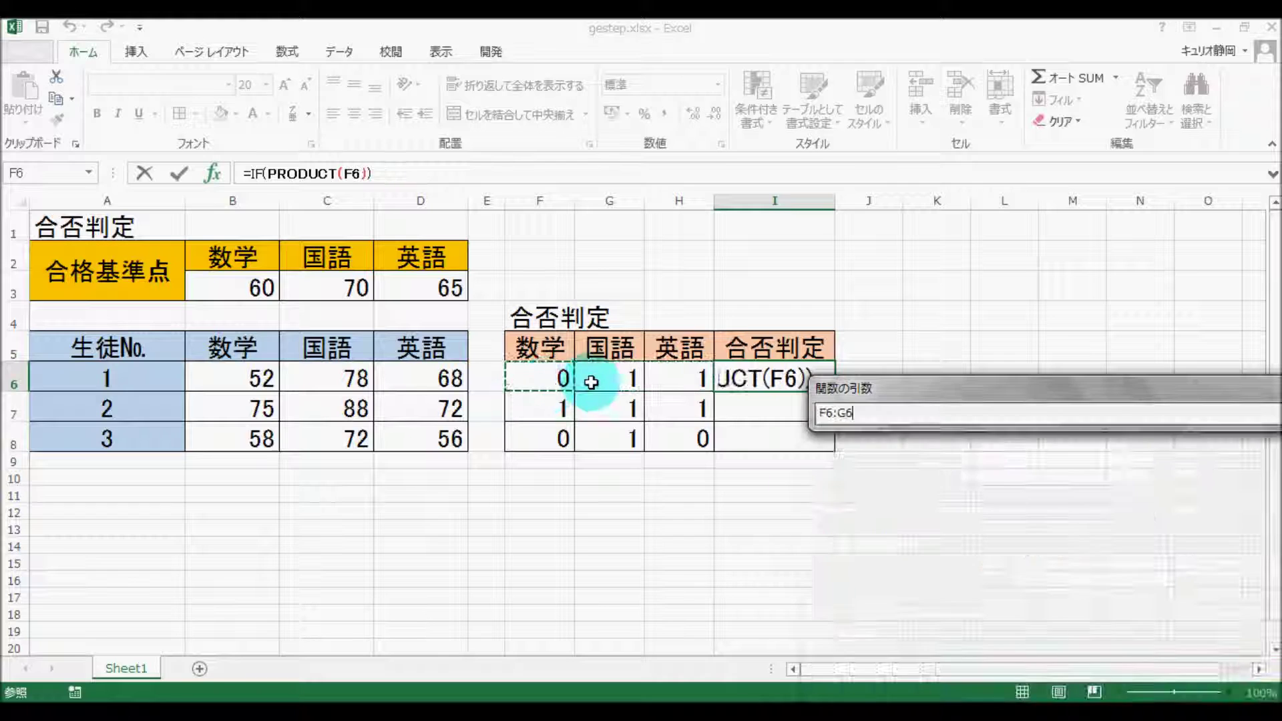
drag(551, 385, 667, 379)
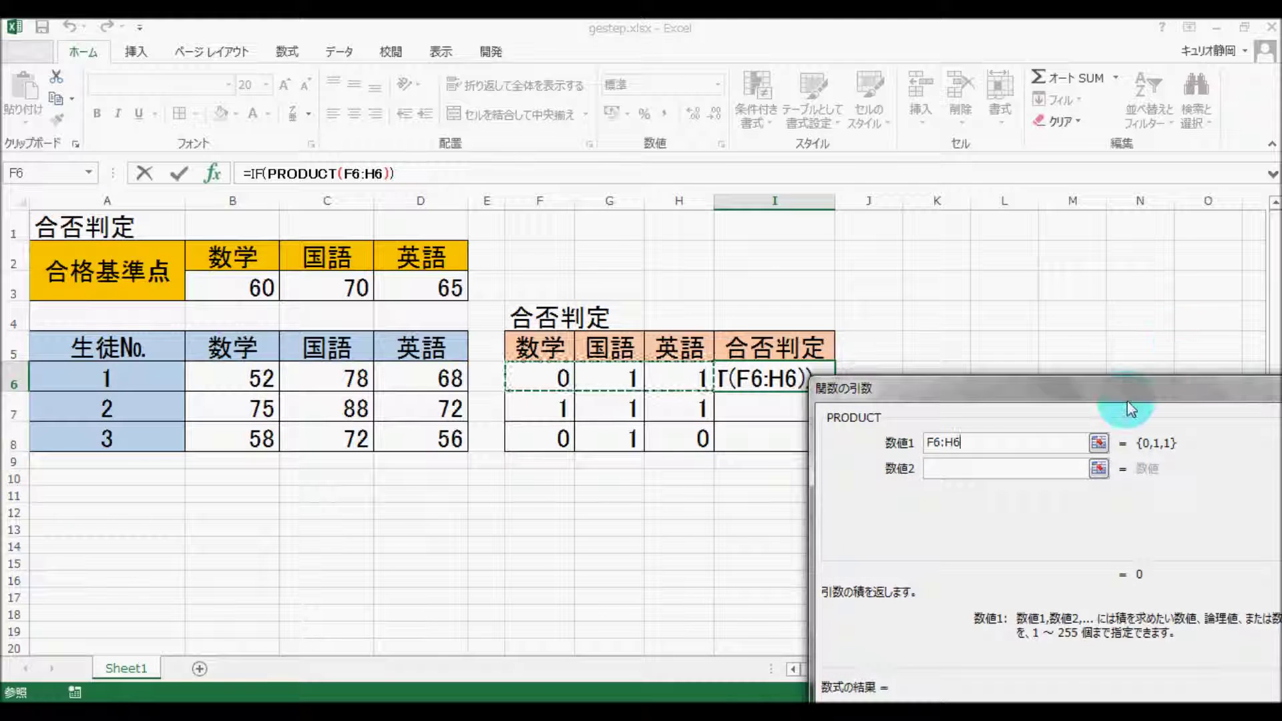
click(254, 174)
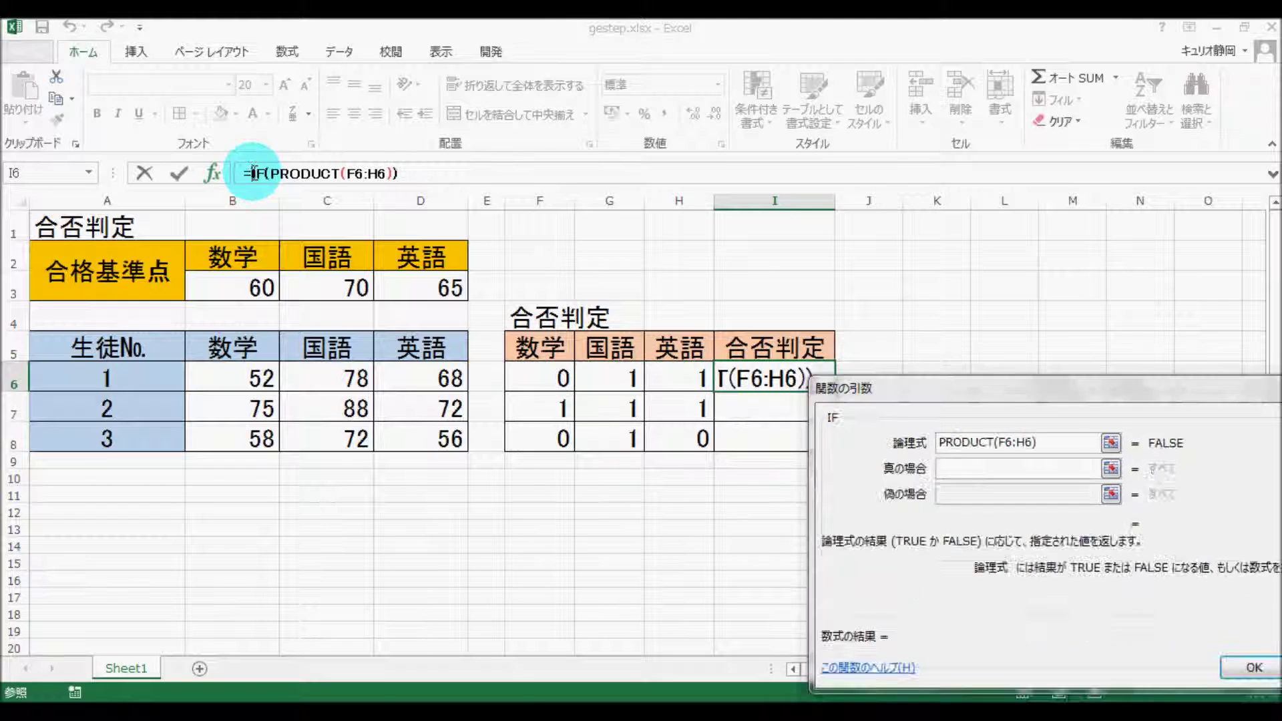
drag(895, 387, 851, 342)
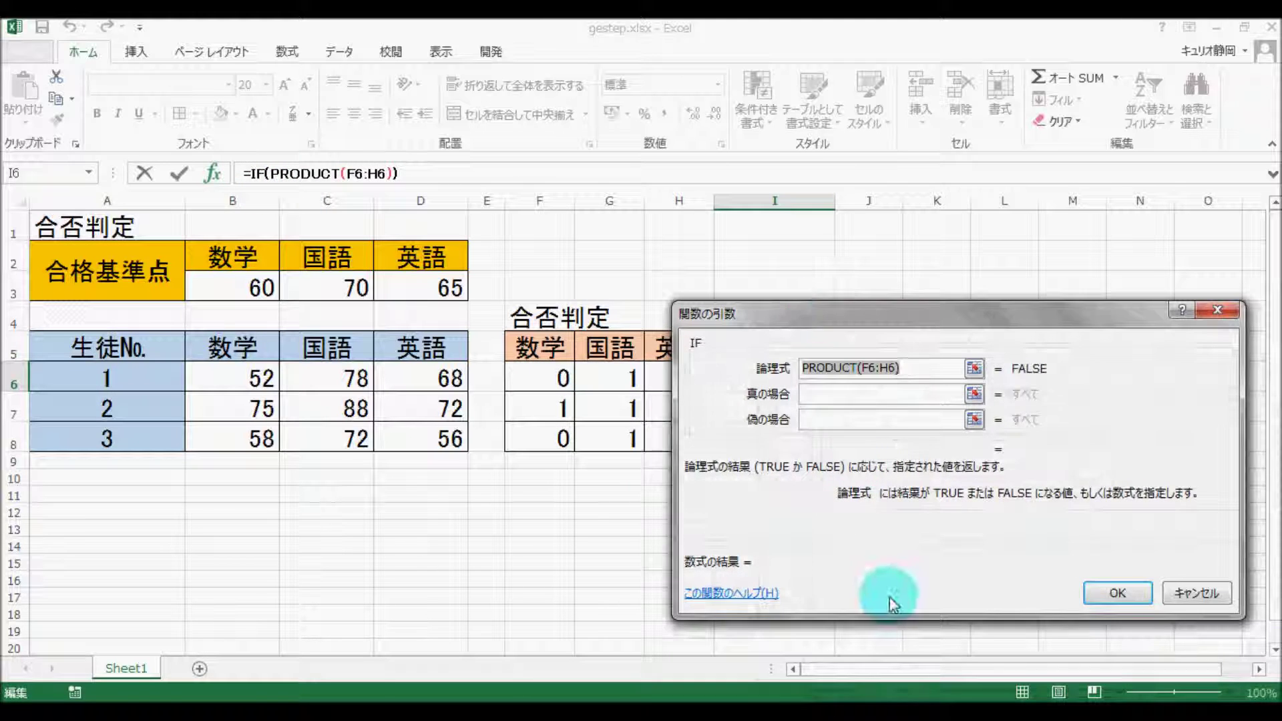
Complete IF with test PRODUCT(F6:H6)=1, true value 合格 and false value 不合格
click(923, 368)
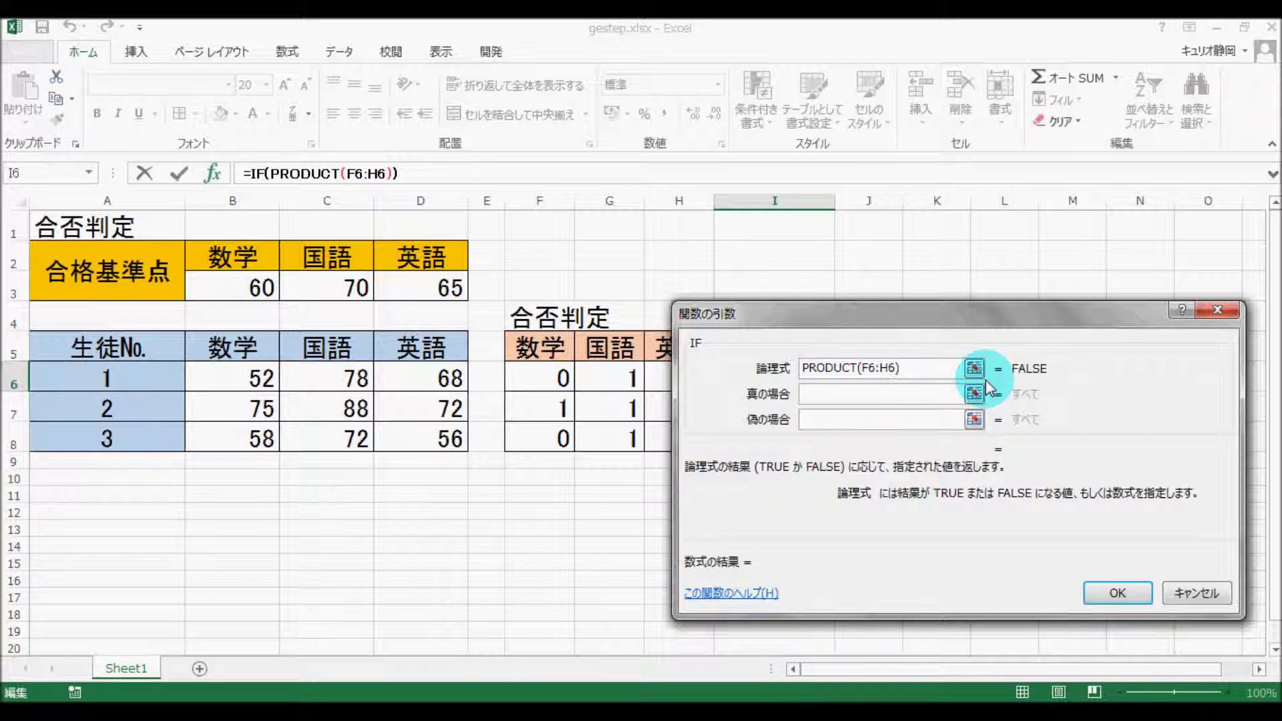
text(=)
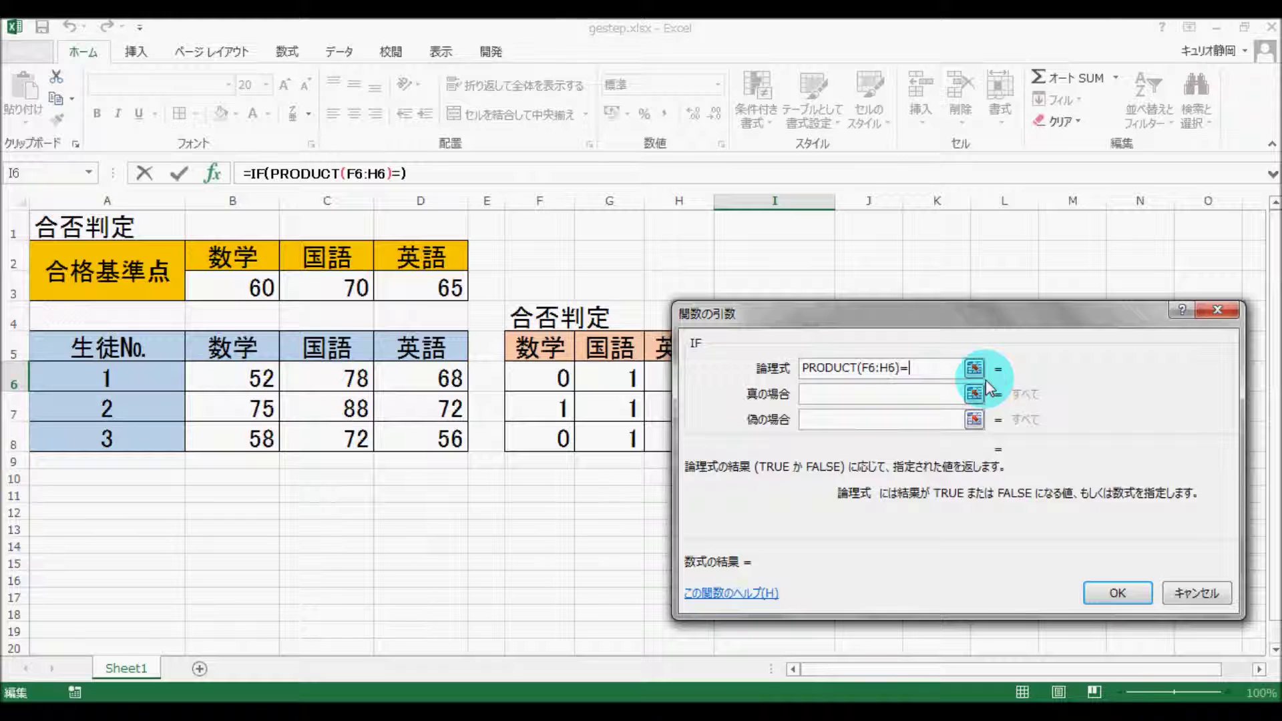
text(1)
click(845, 395)
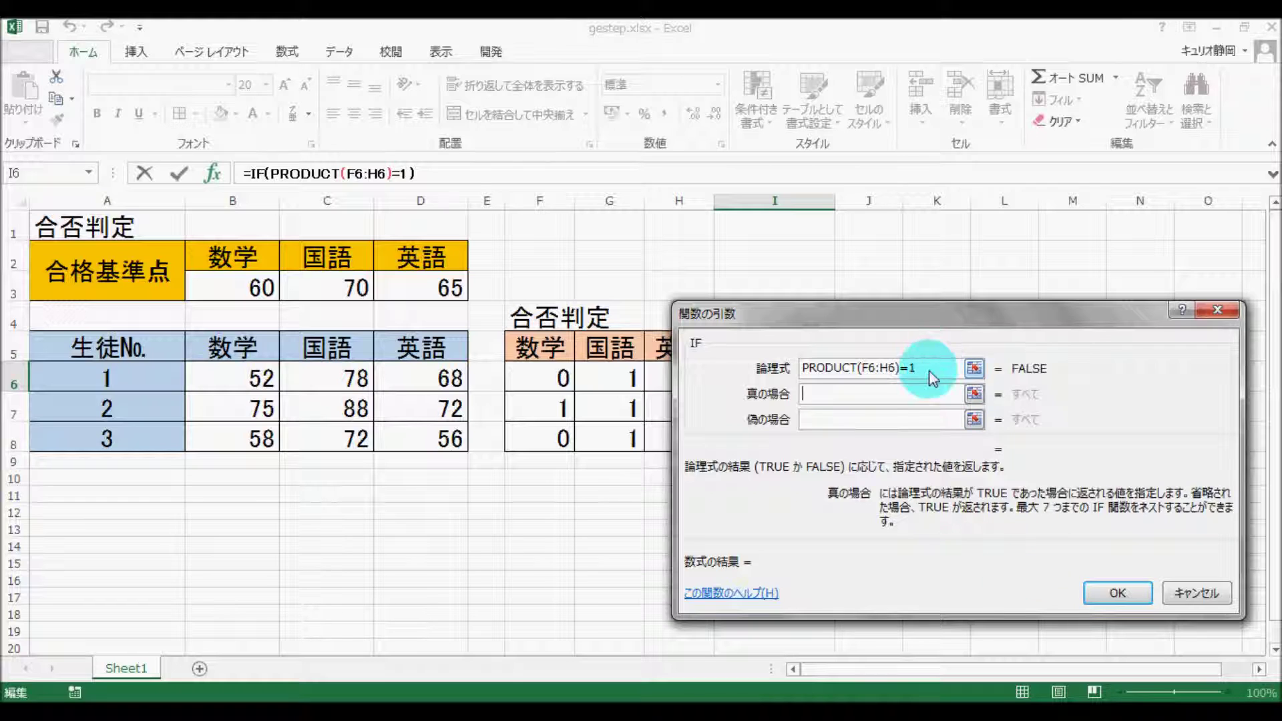
text(合格)
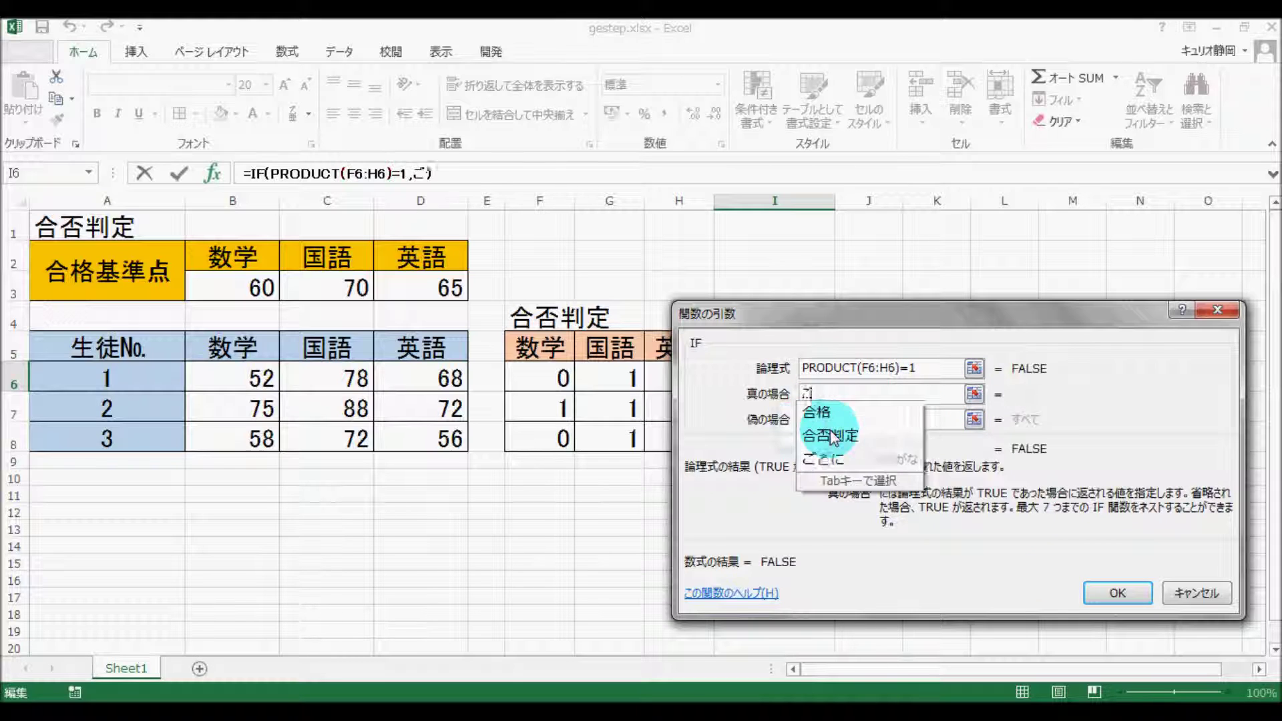
key(Return)
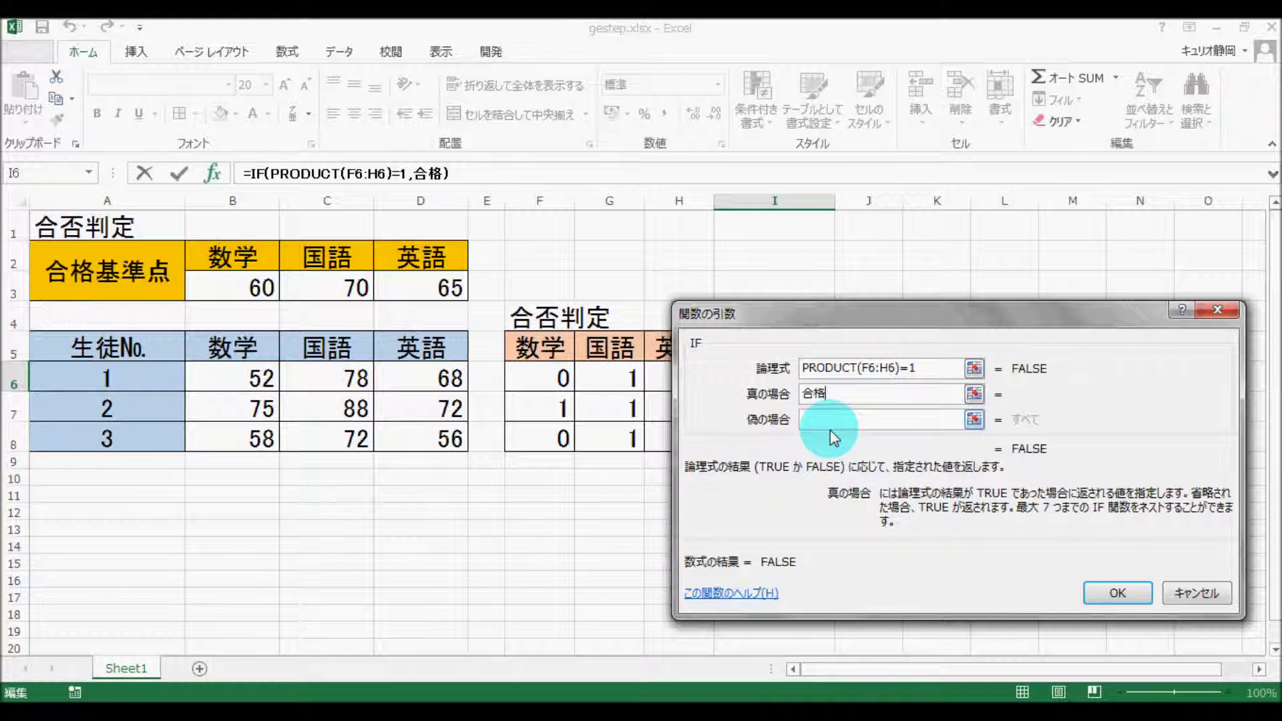
click(844, 422)
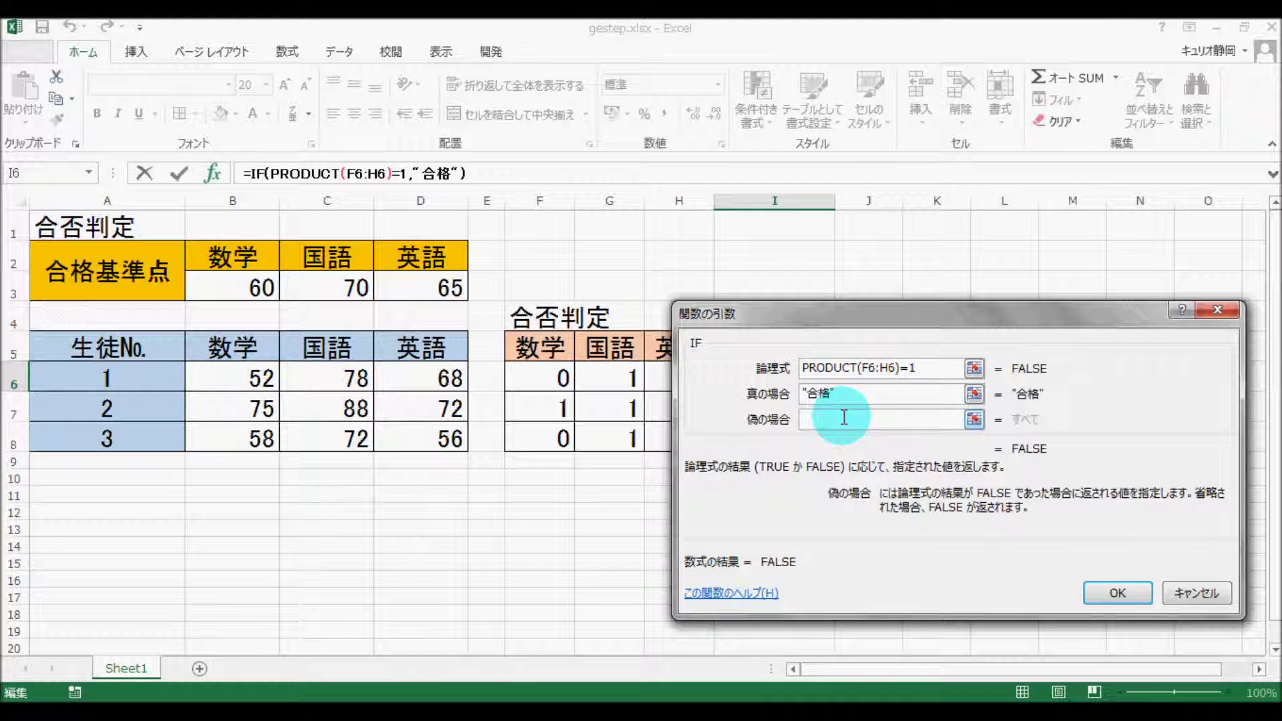
text(ふごうかk)
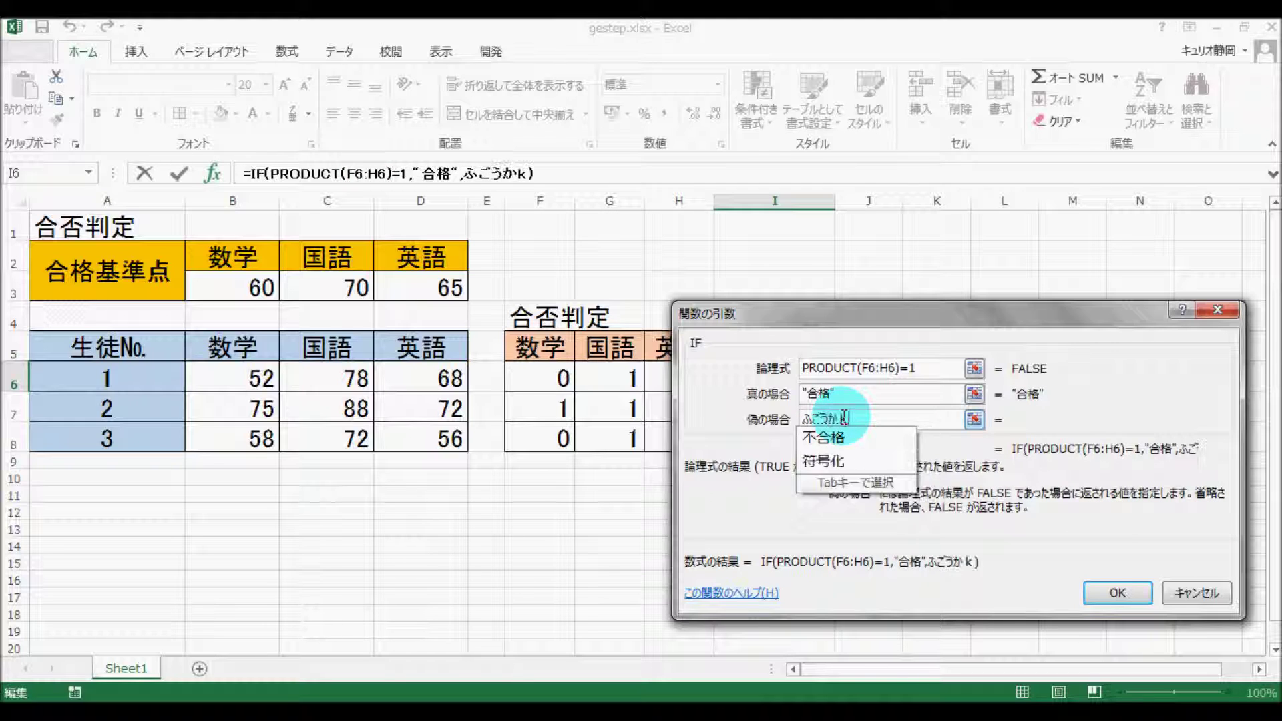
key(Tab)
key(Return)
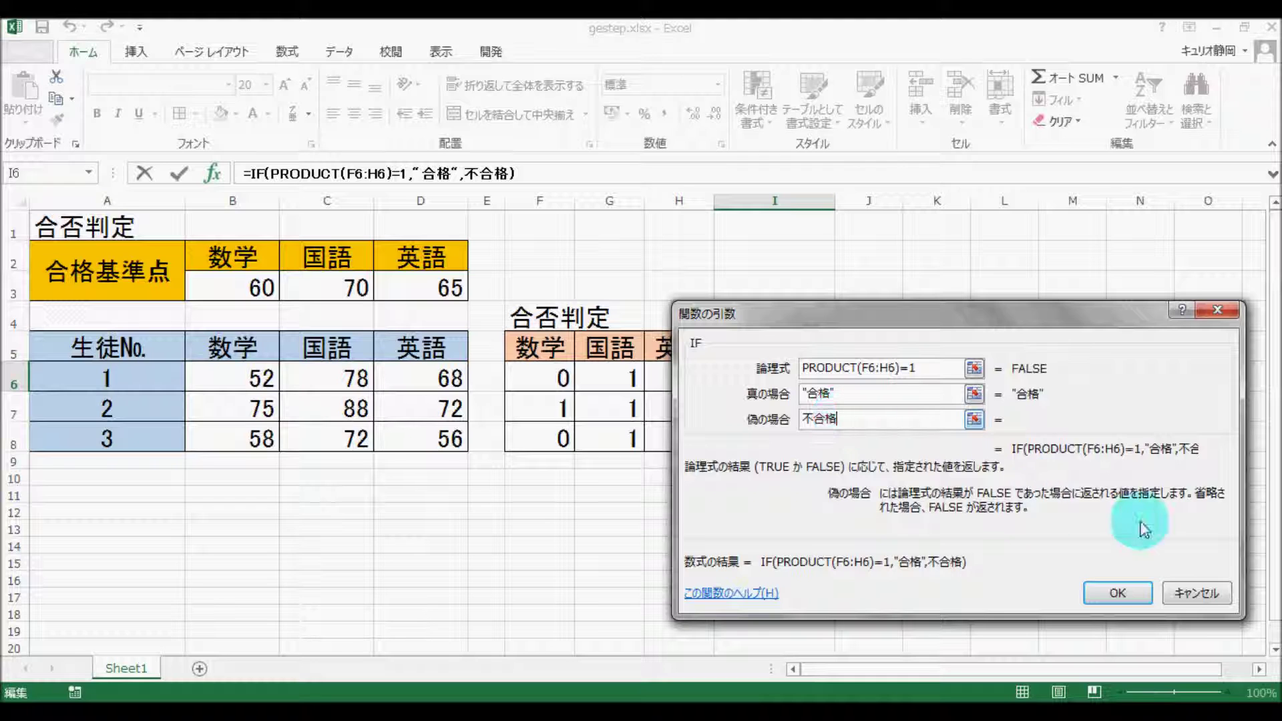
click(1117, 592)
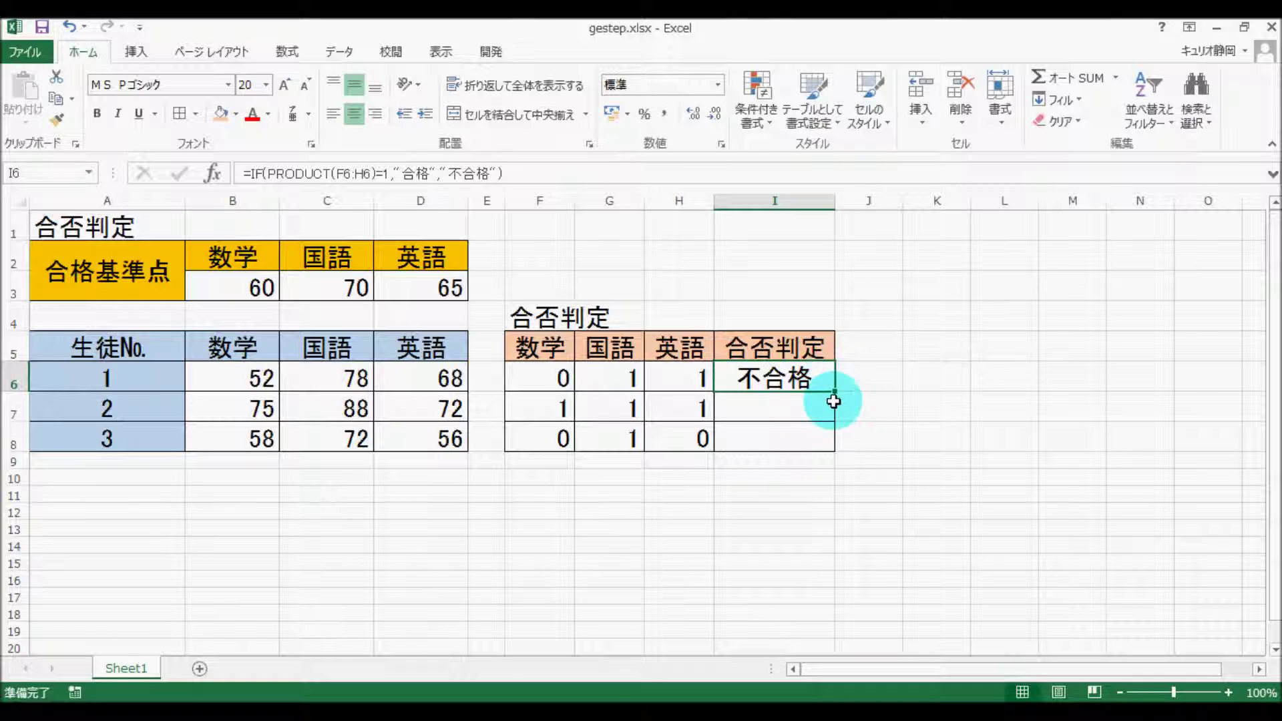
Fill the verdict formula down to I8, showing 不合格, 合格, 不合格
drag(833, 400, 833, 440)
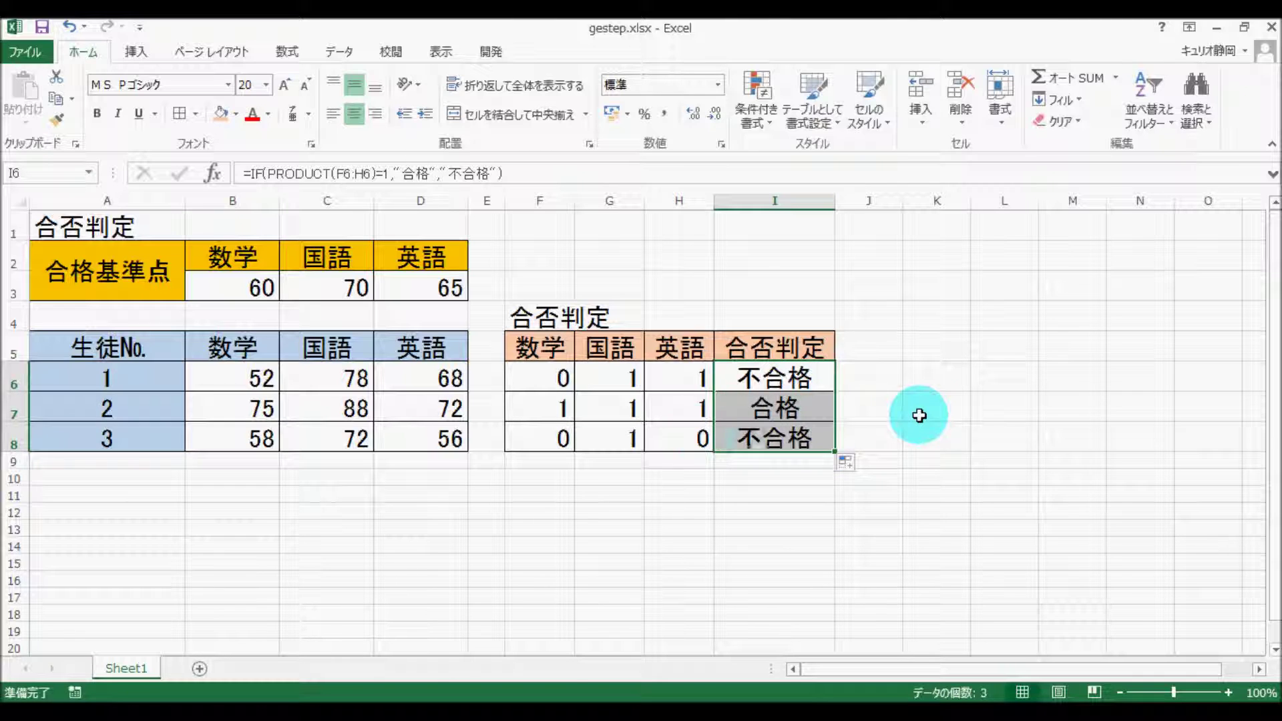
click(726, 505)
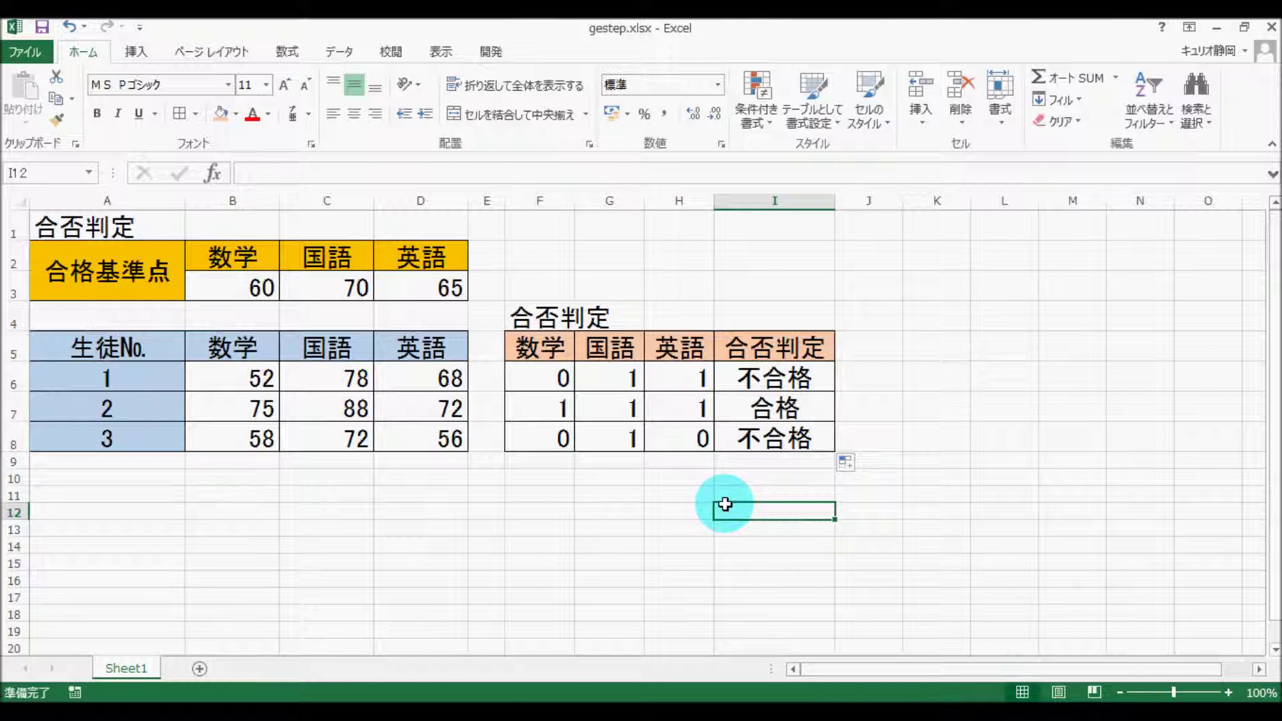